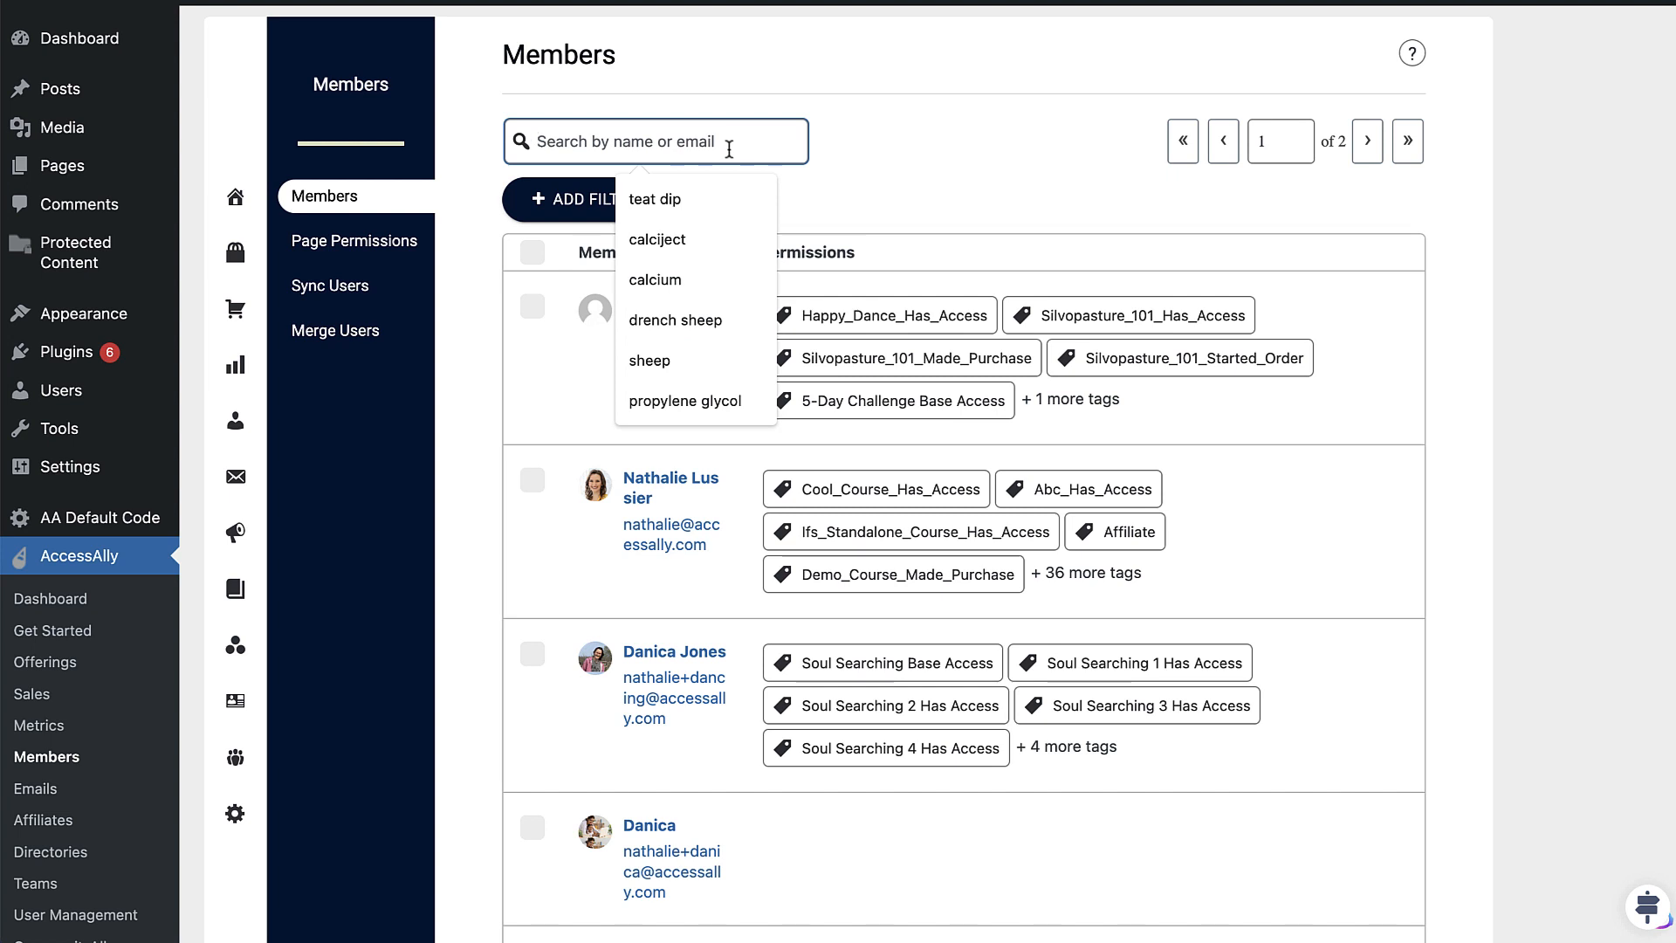
Search the member list by a member's first name and clear the search
text(danica)
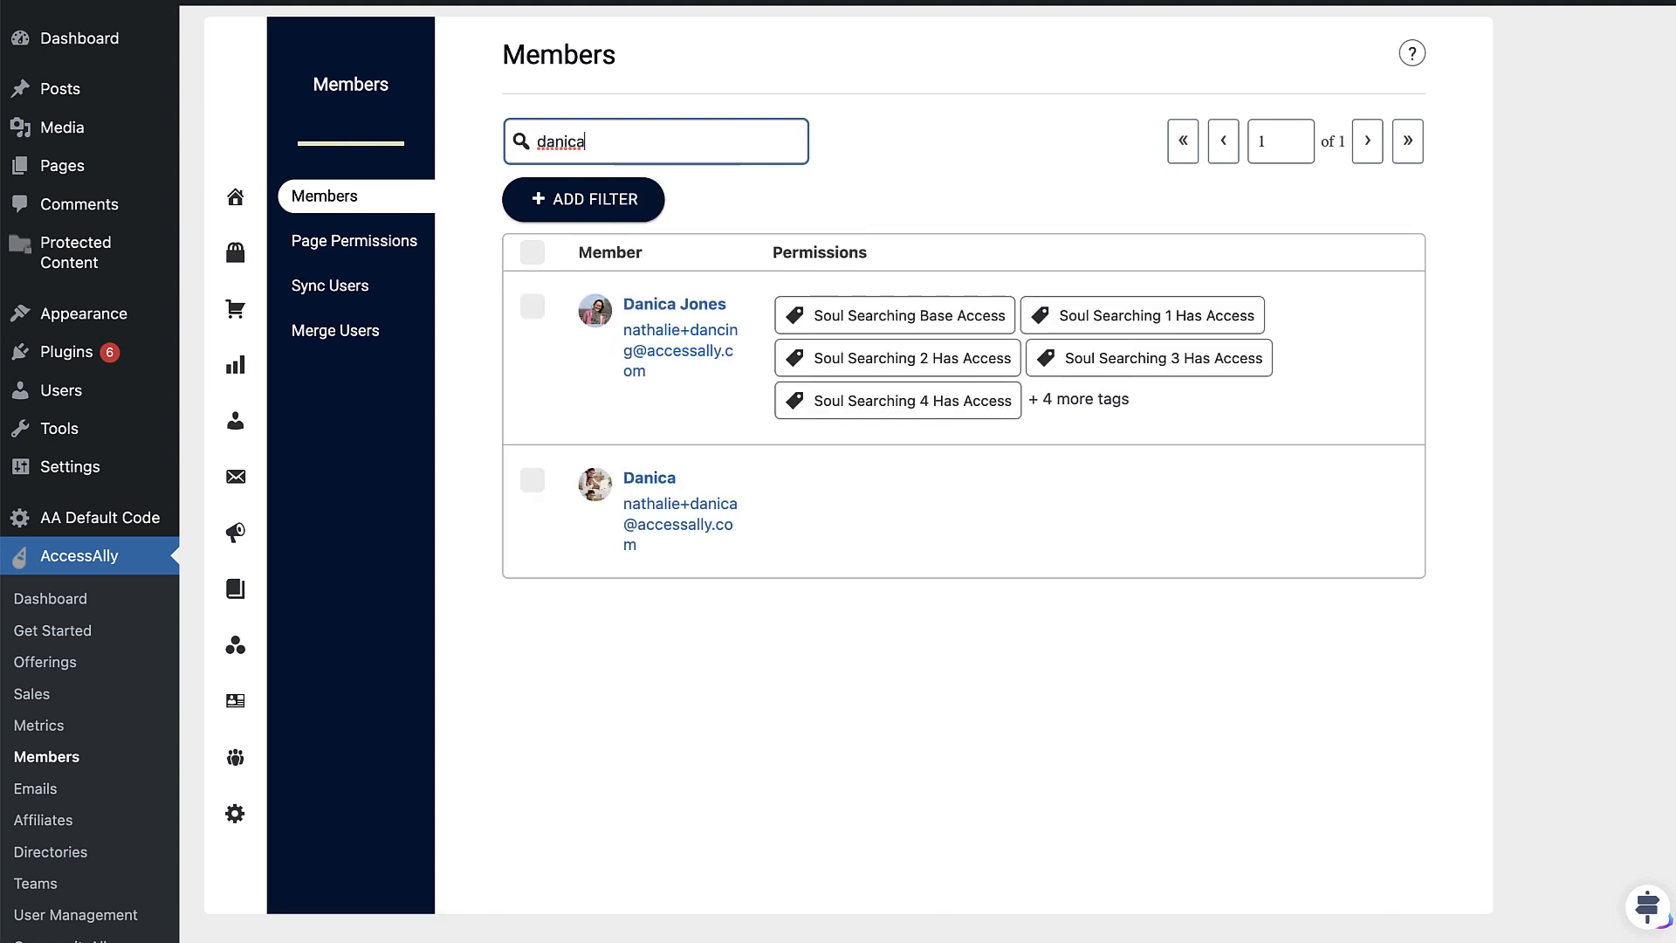
double_click(712, 149)
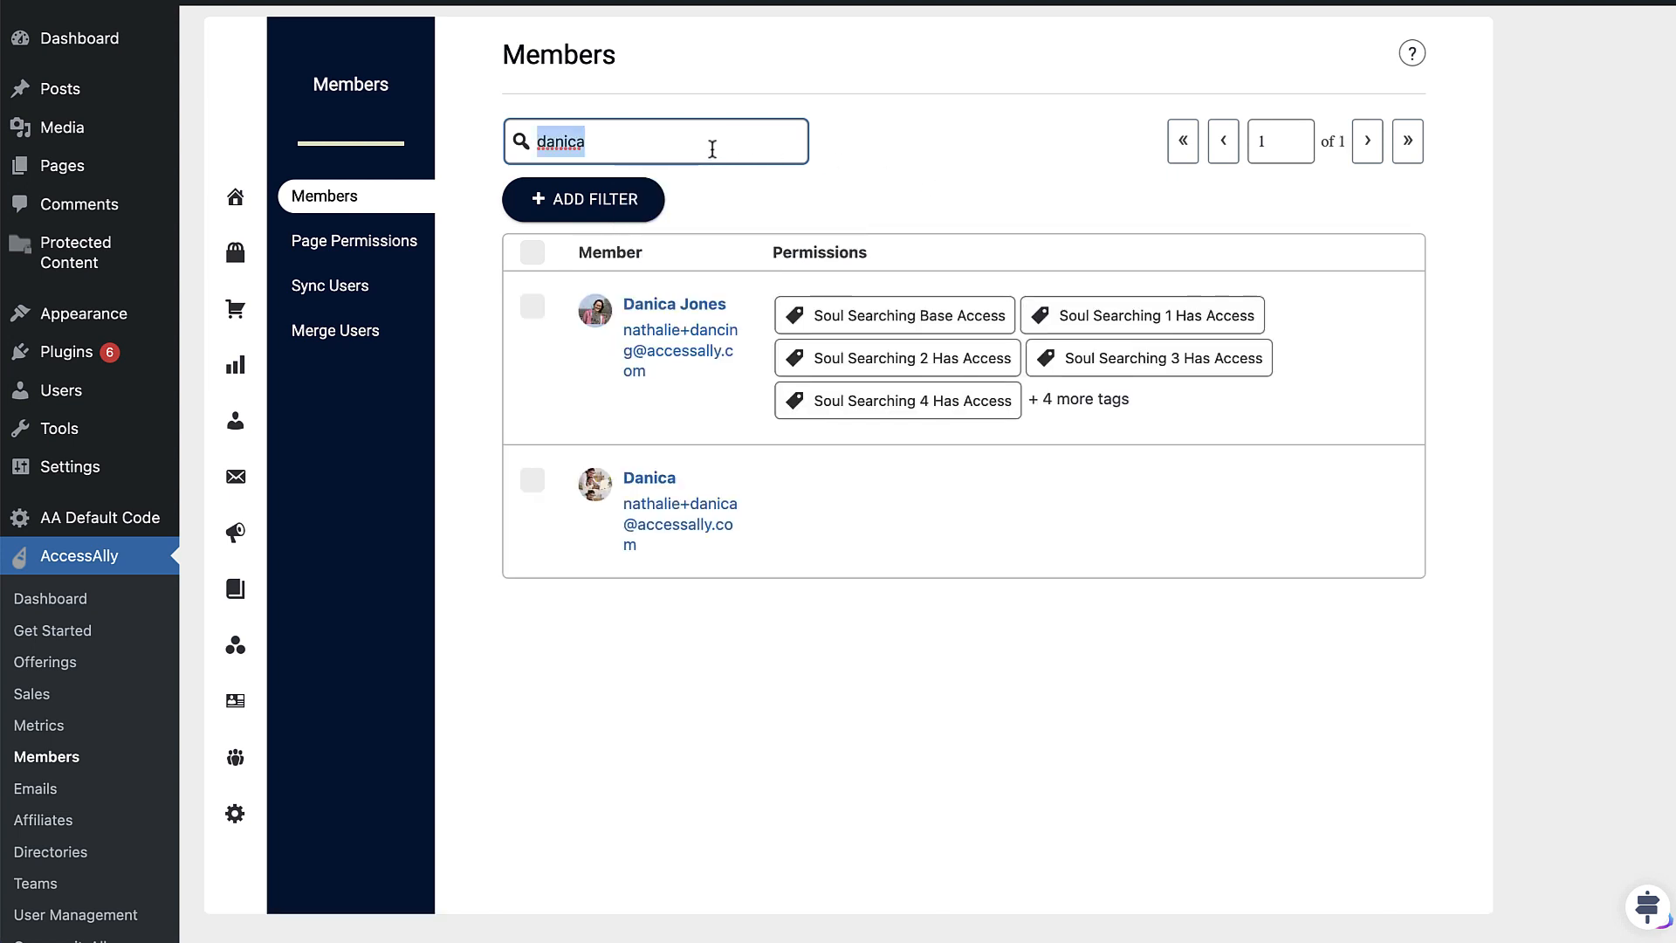
key(BackSpace)
Filter the members to those having the tag 10u_Baseball_Has_Access and missing the tag 1:1_Pottery_Consult_Has_Access
click(617, 199)
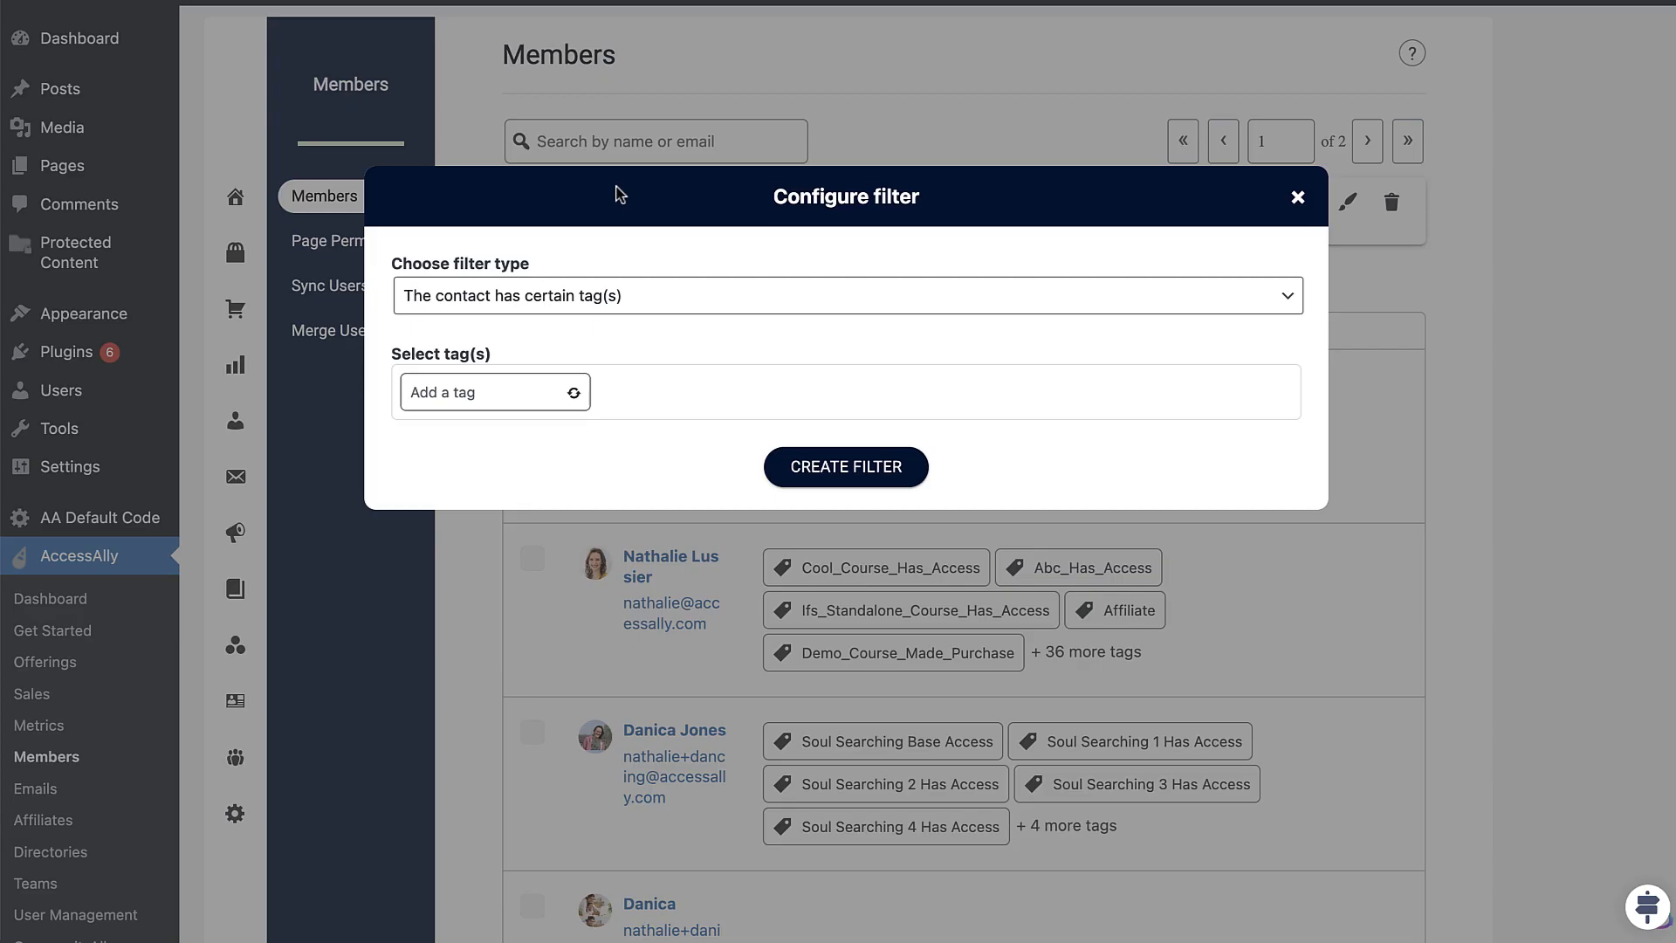
click(752, 309)
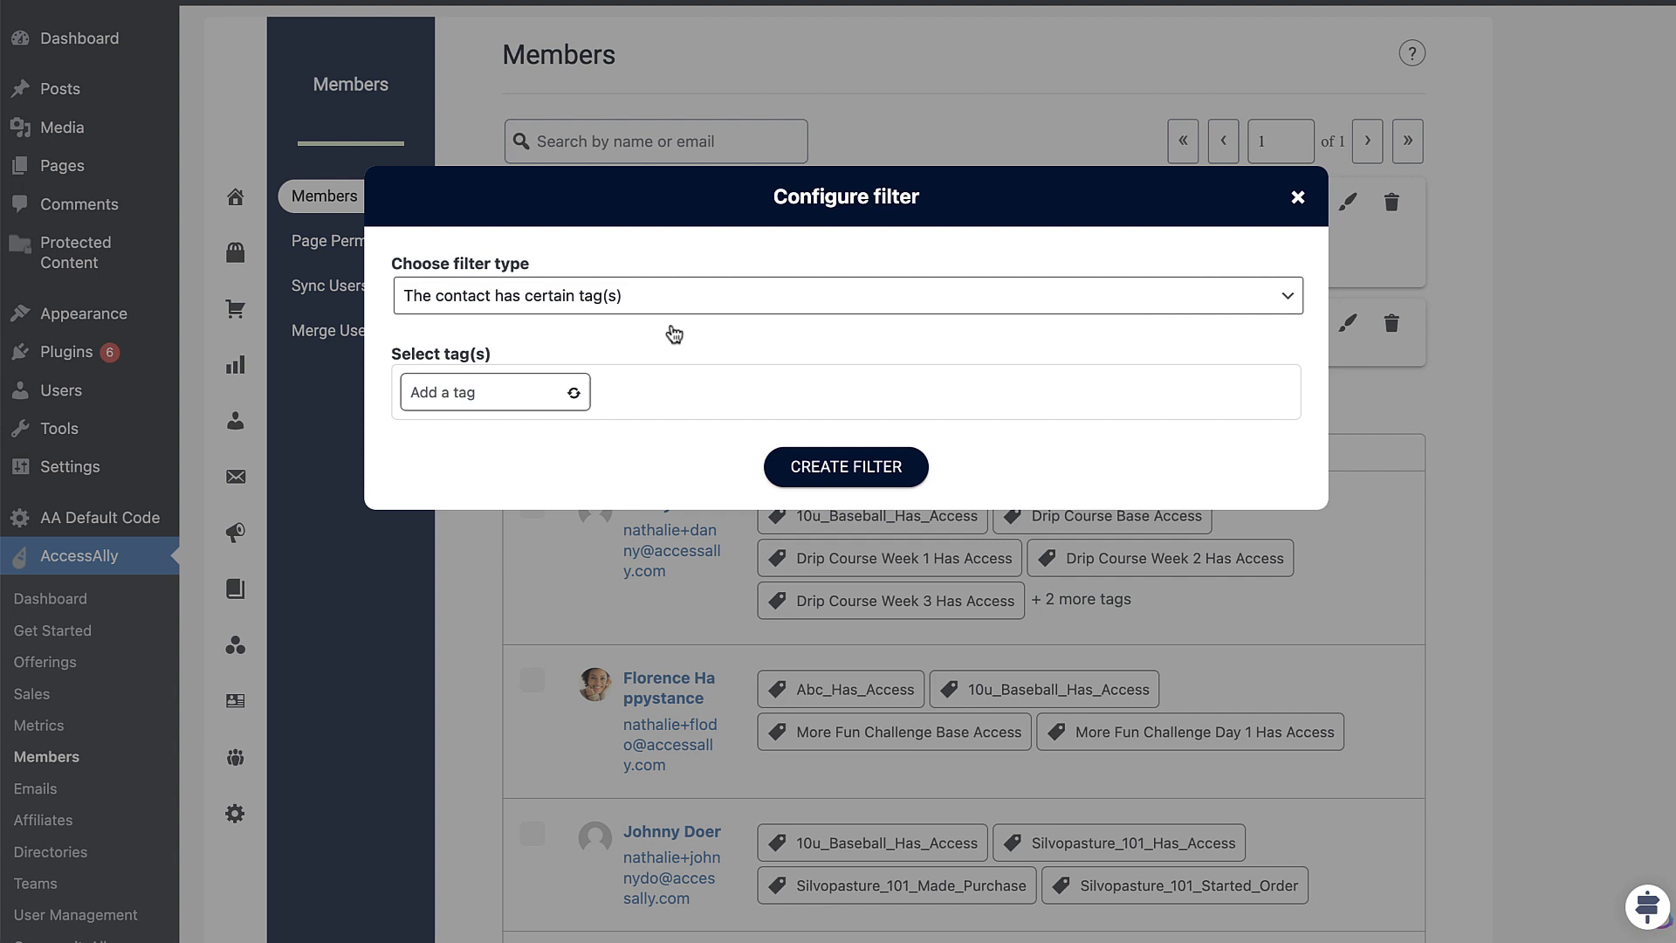
click(602, 296)
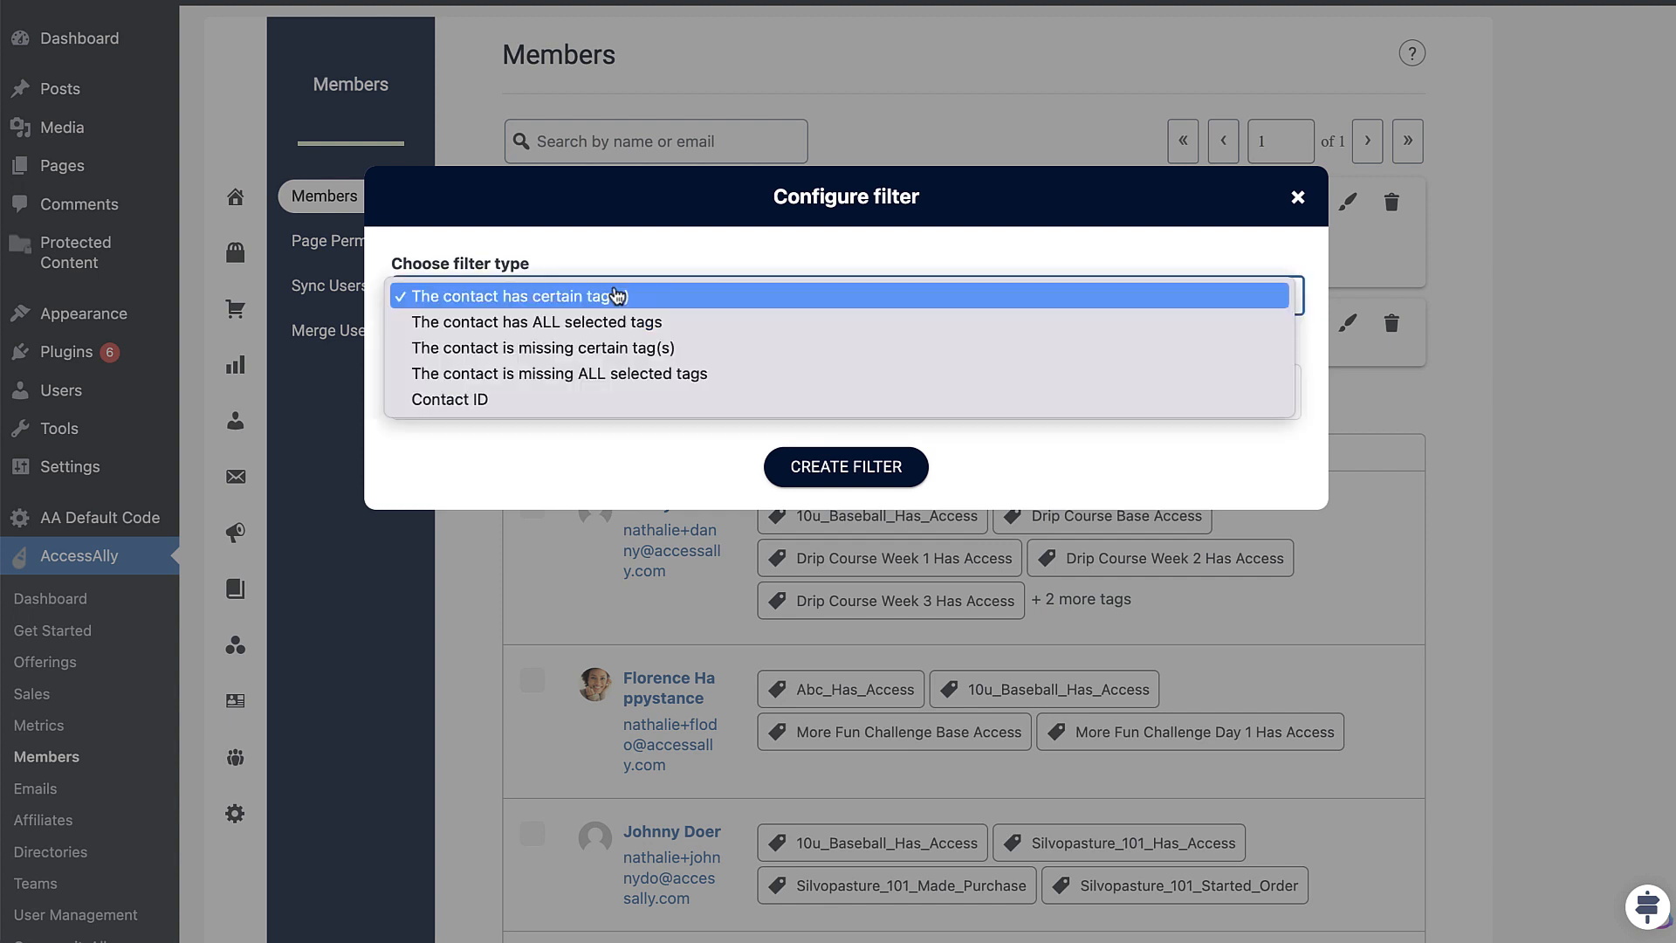
click(663, 349)
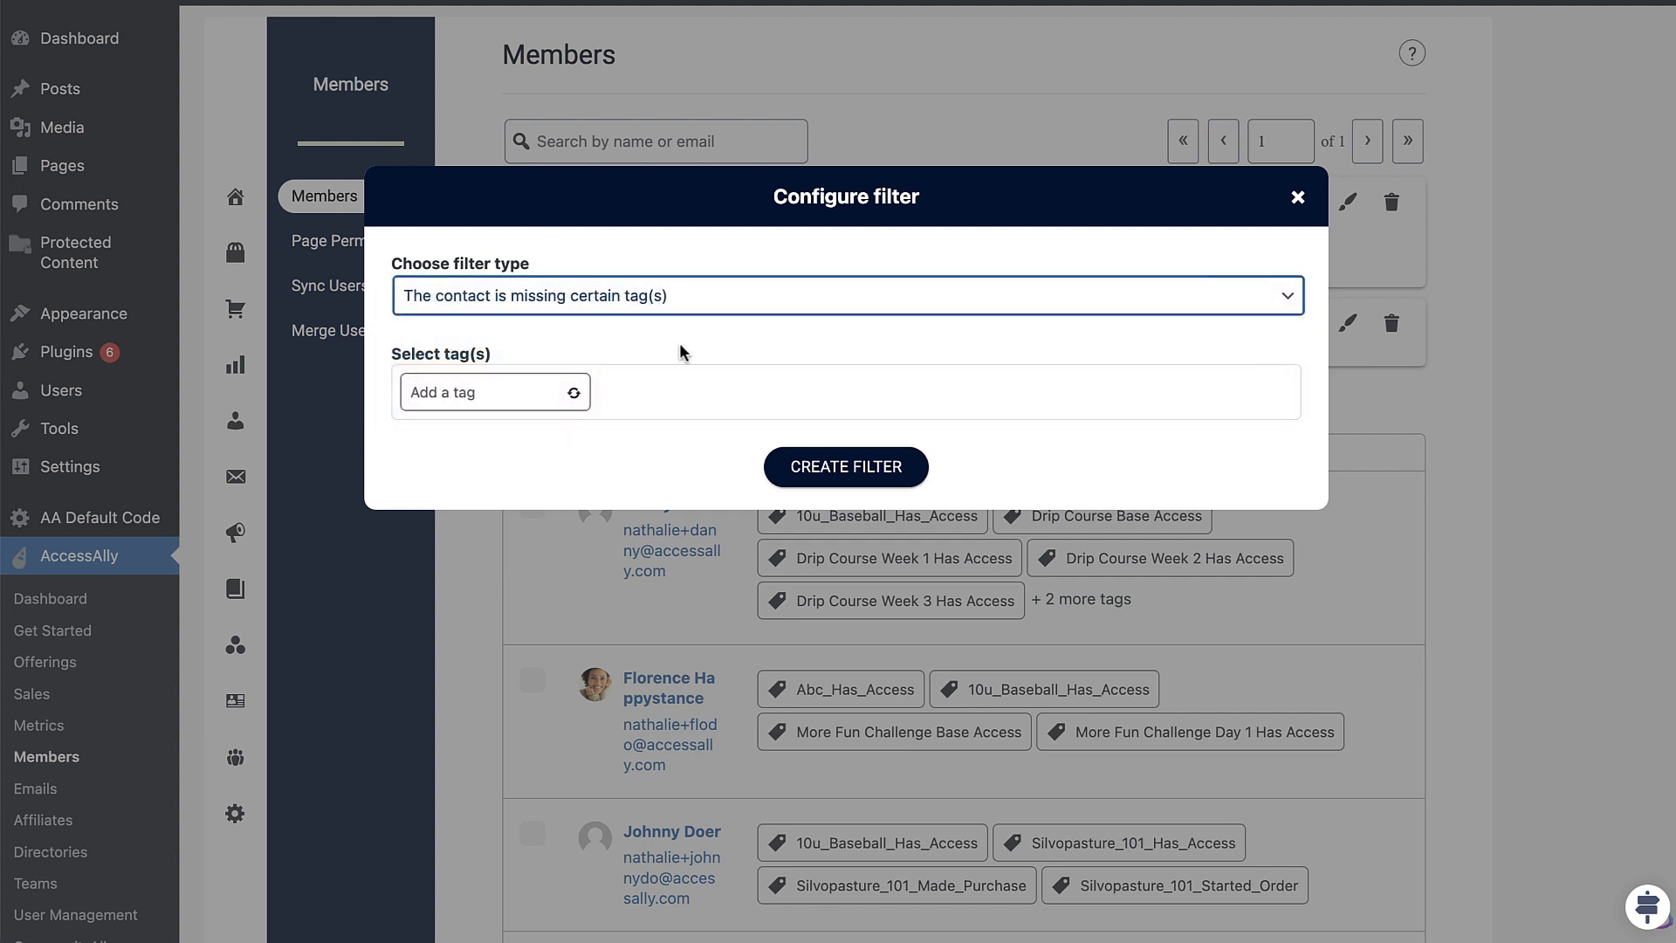
click(450, 394)
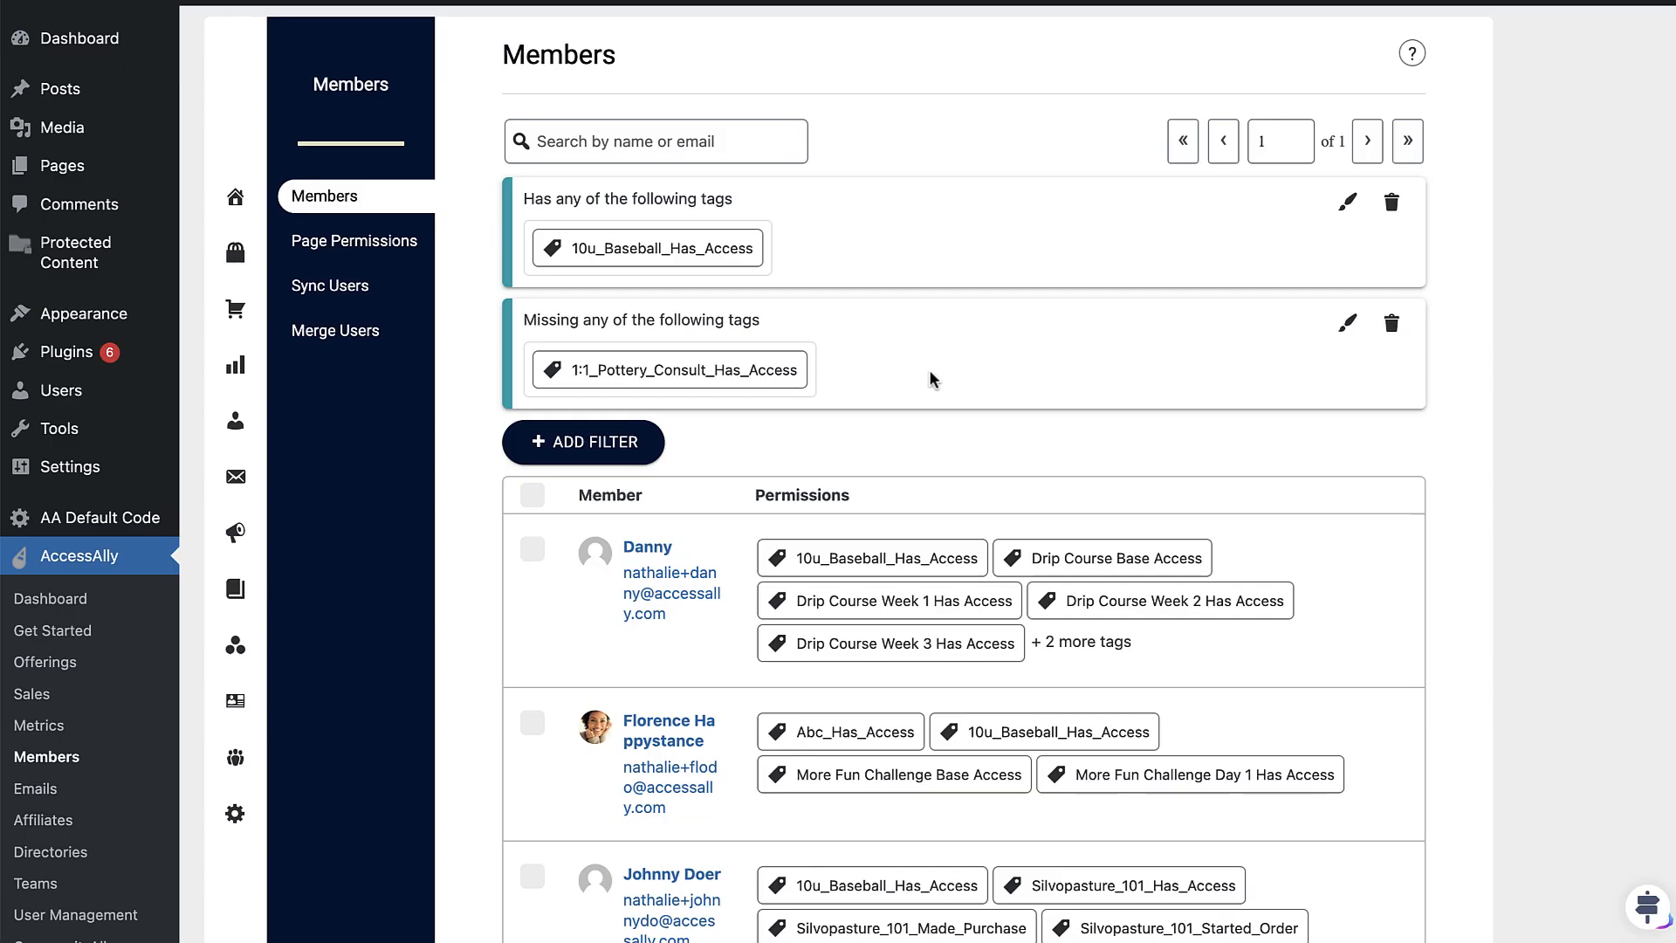
Select all filtered members and open the action dialog for them
scroll(929, 377, down, 1)
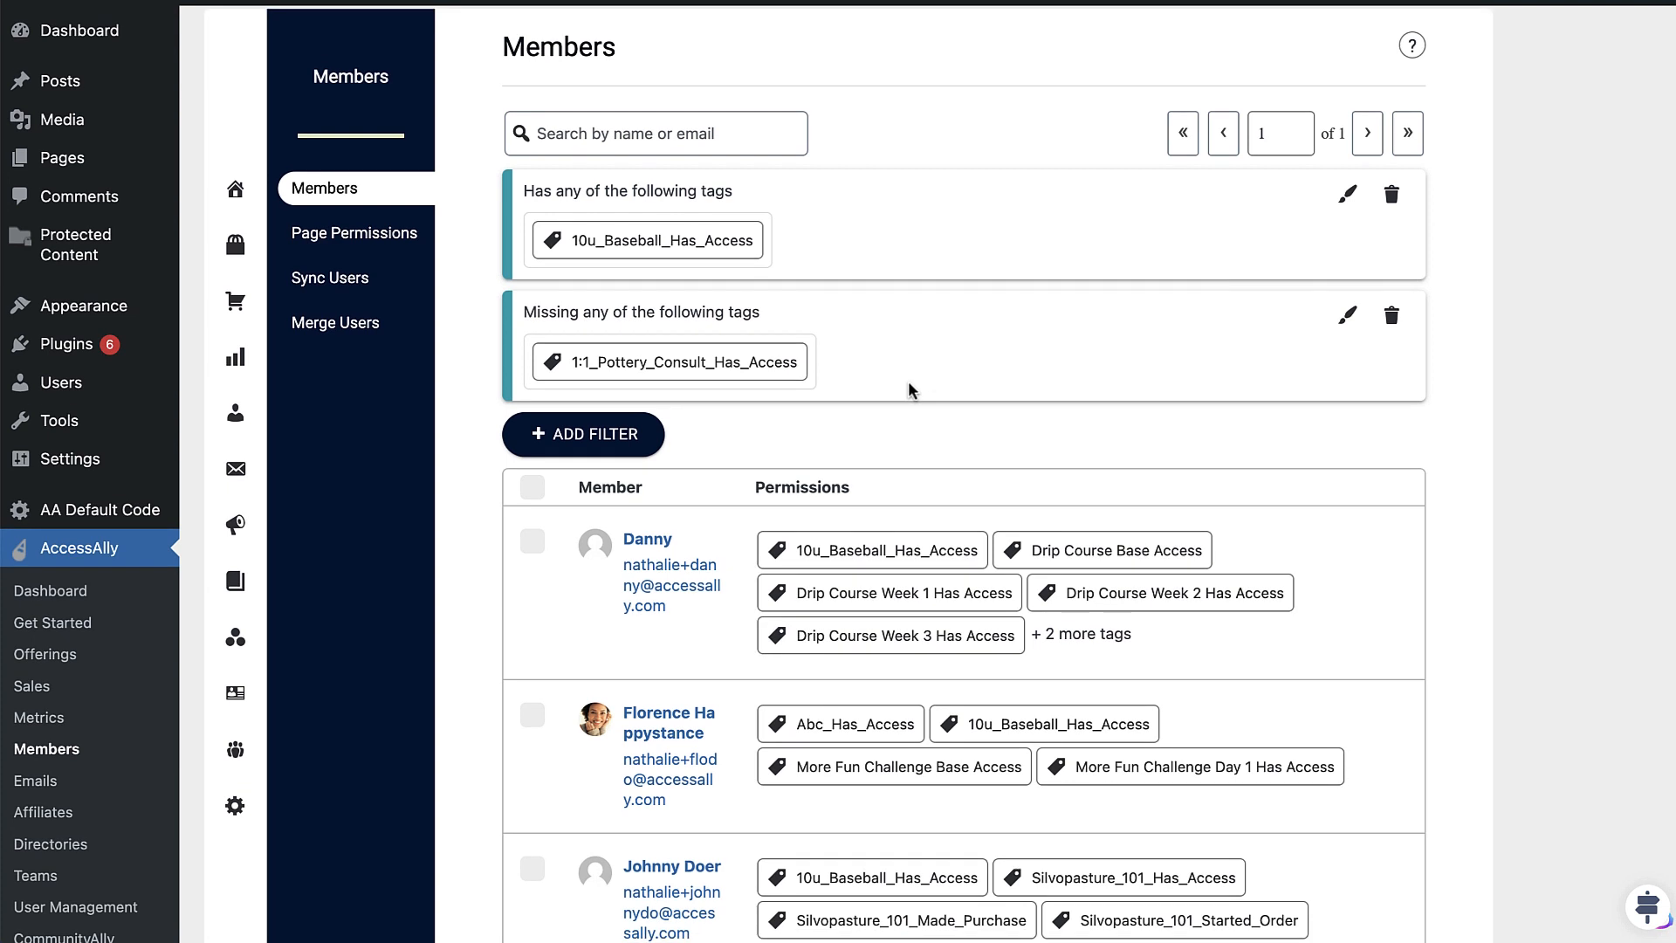
click(531, 487)
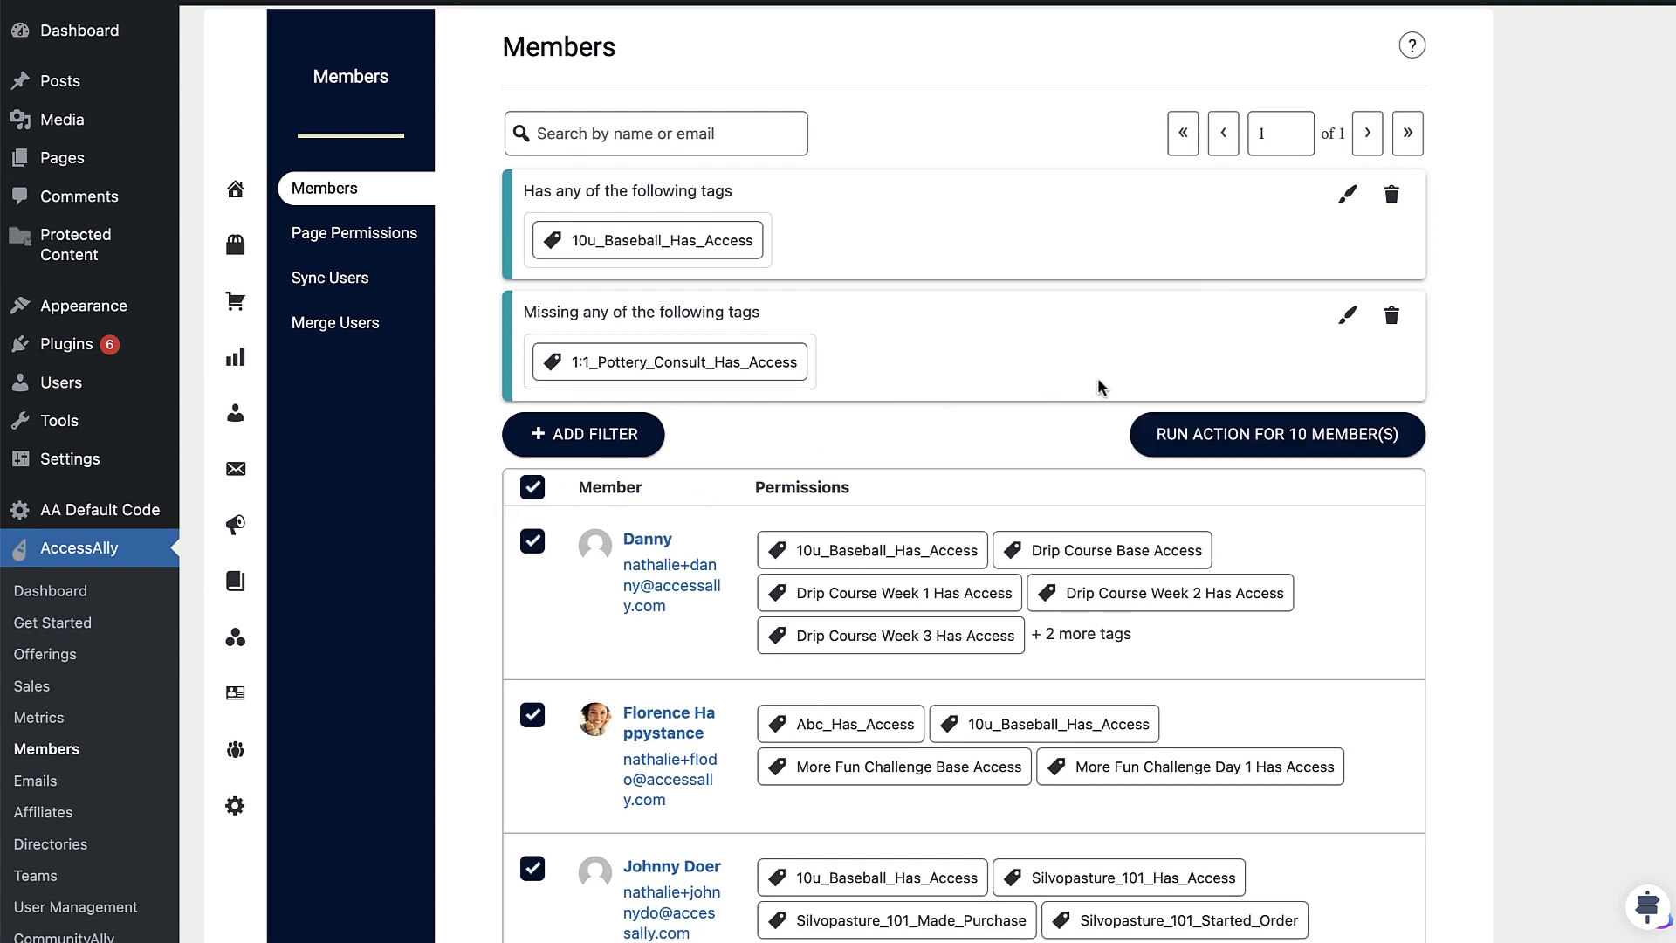
click(1240, 436)
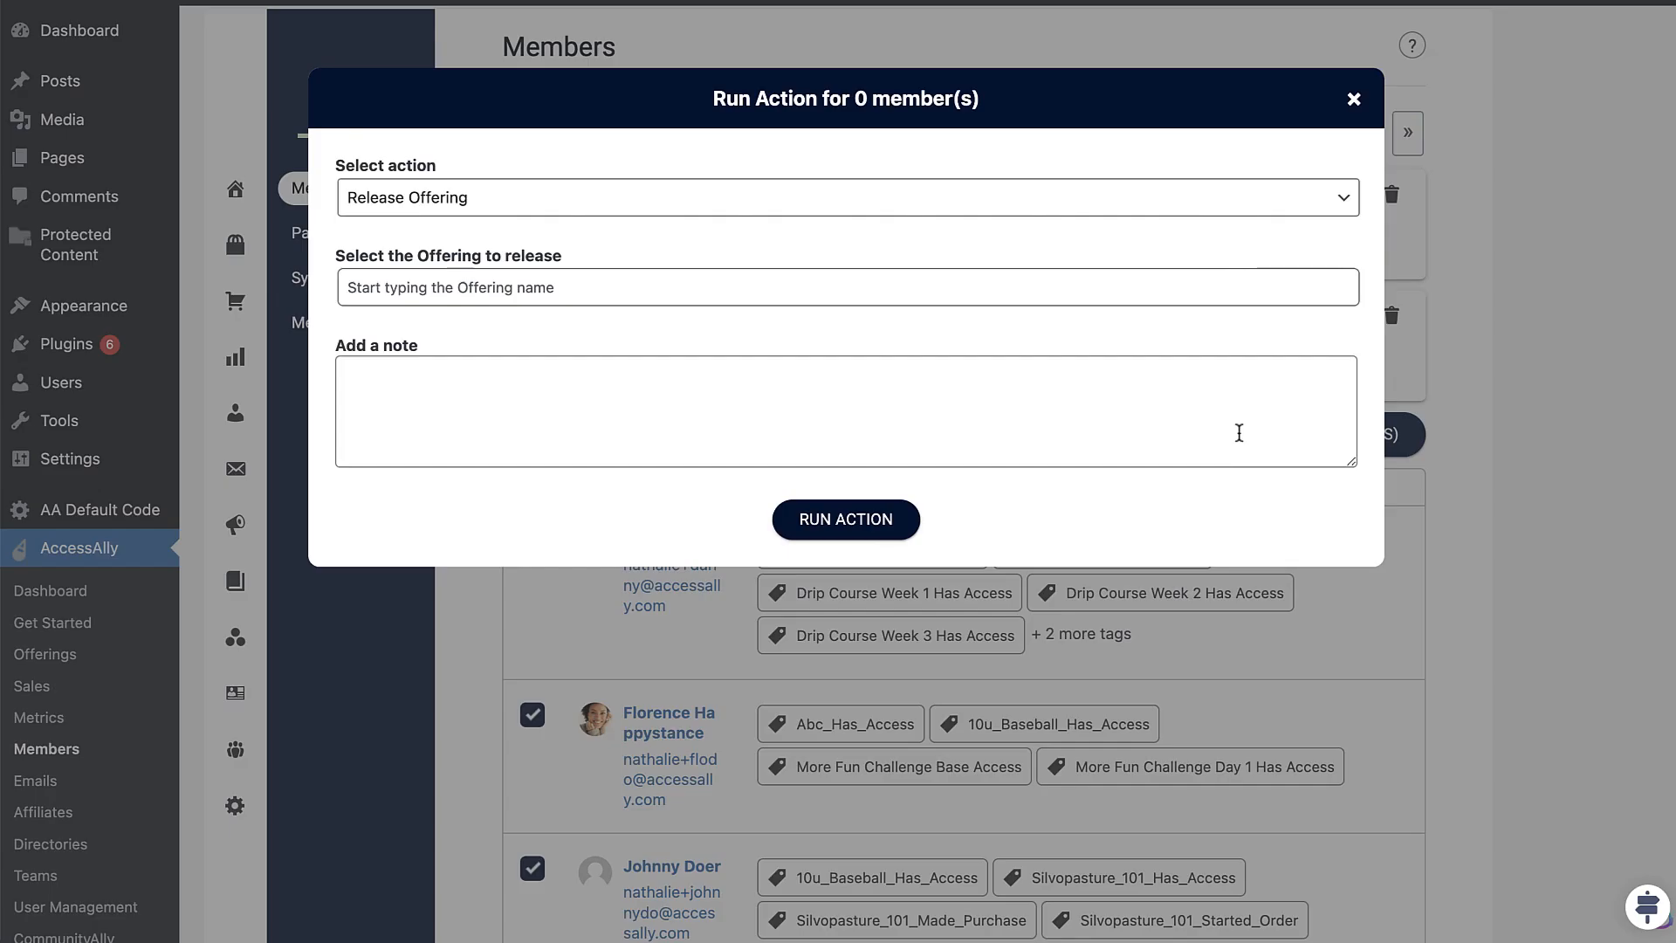
click(571, 285)
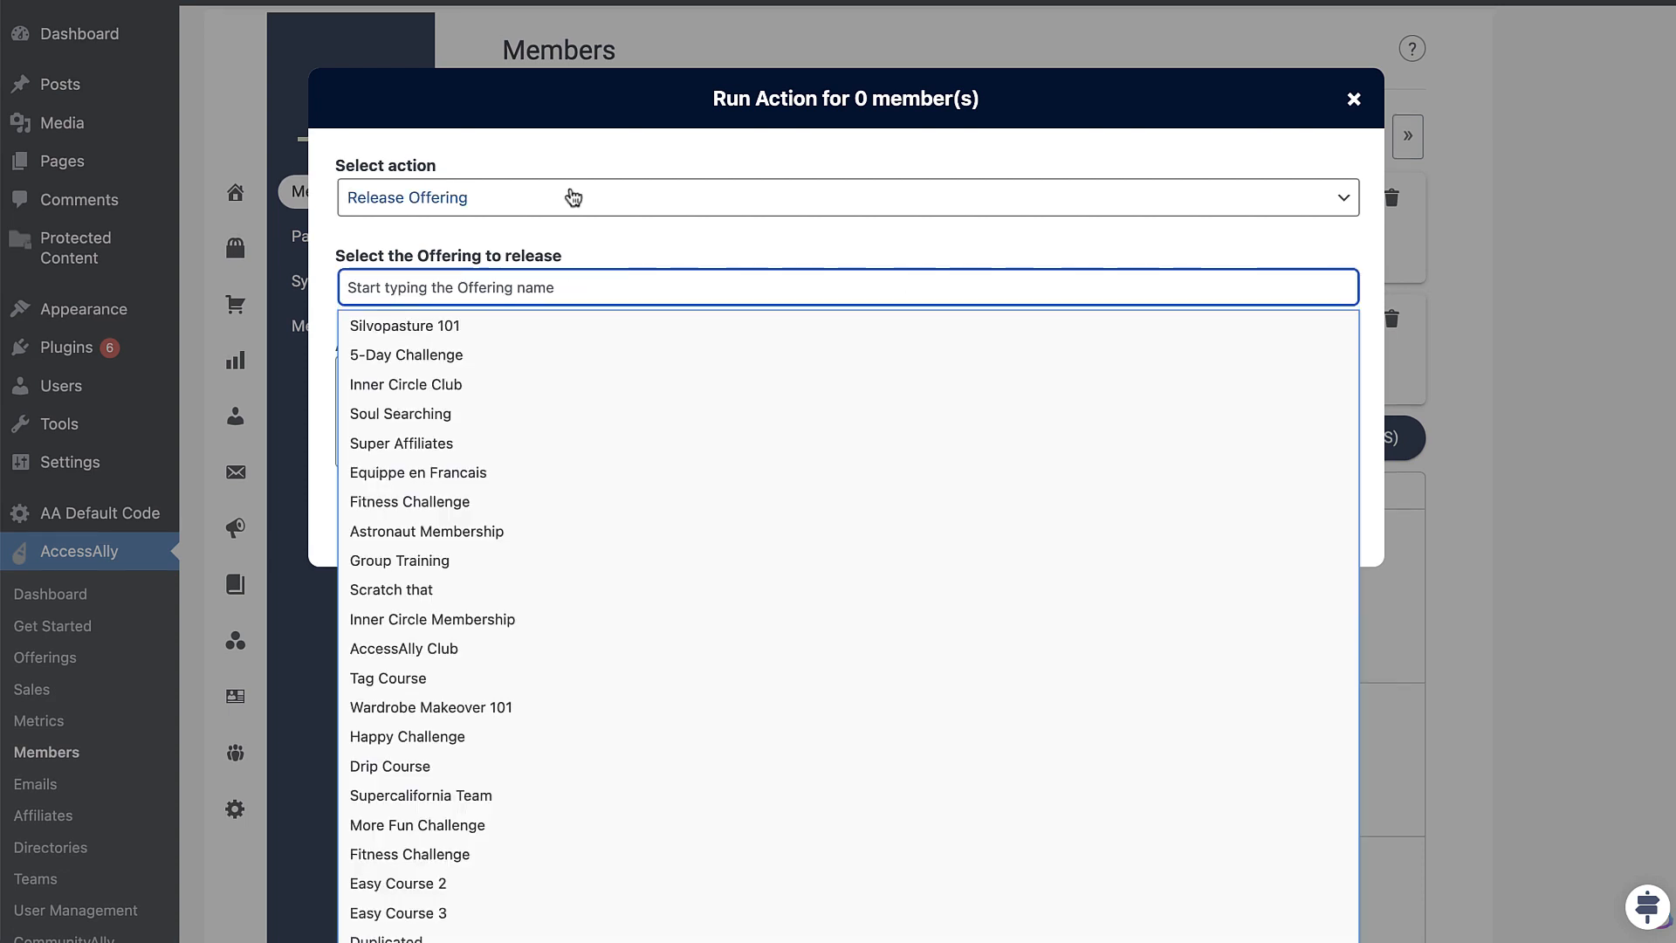
click(568, 198)
click(576, 223)
click(580, 209)
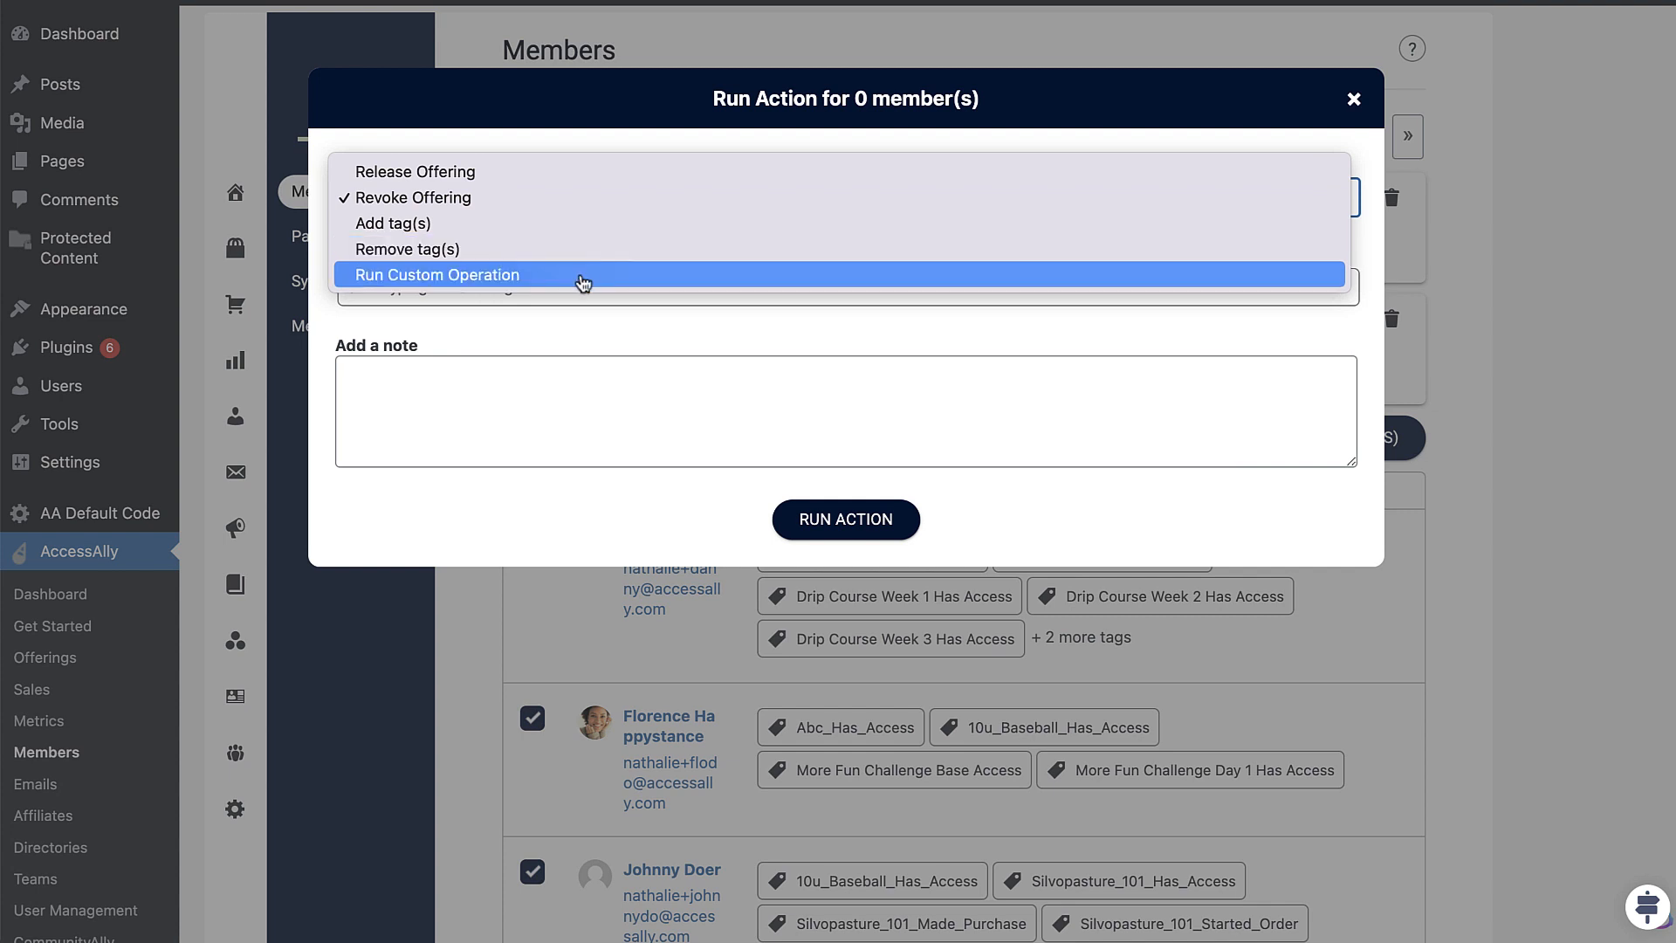
click(579, 281)
click(559, 197)
click(548, 96)
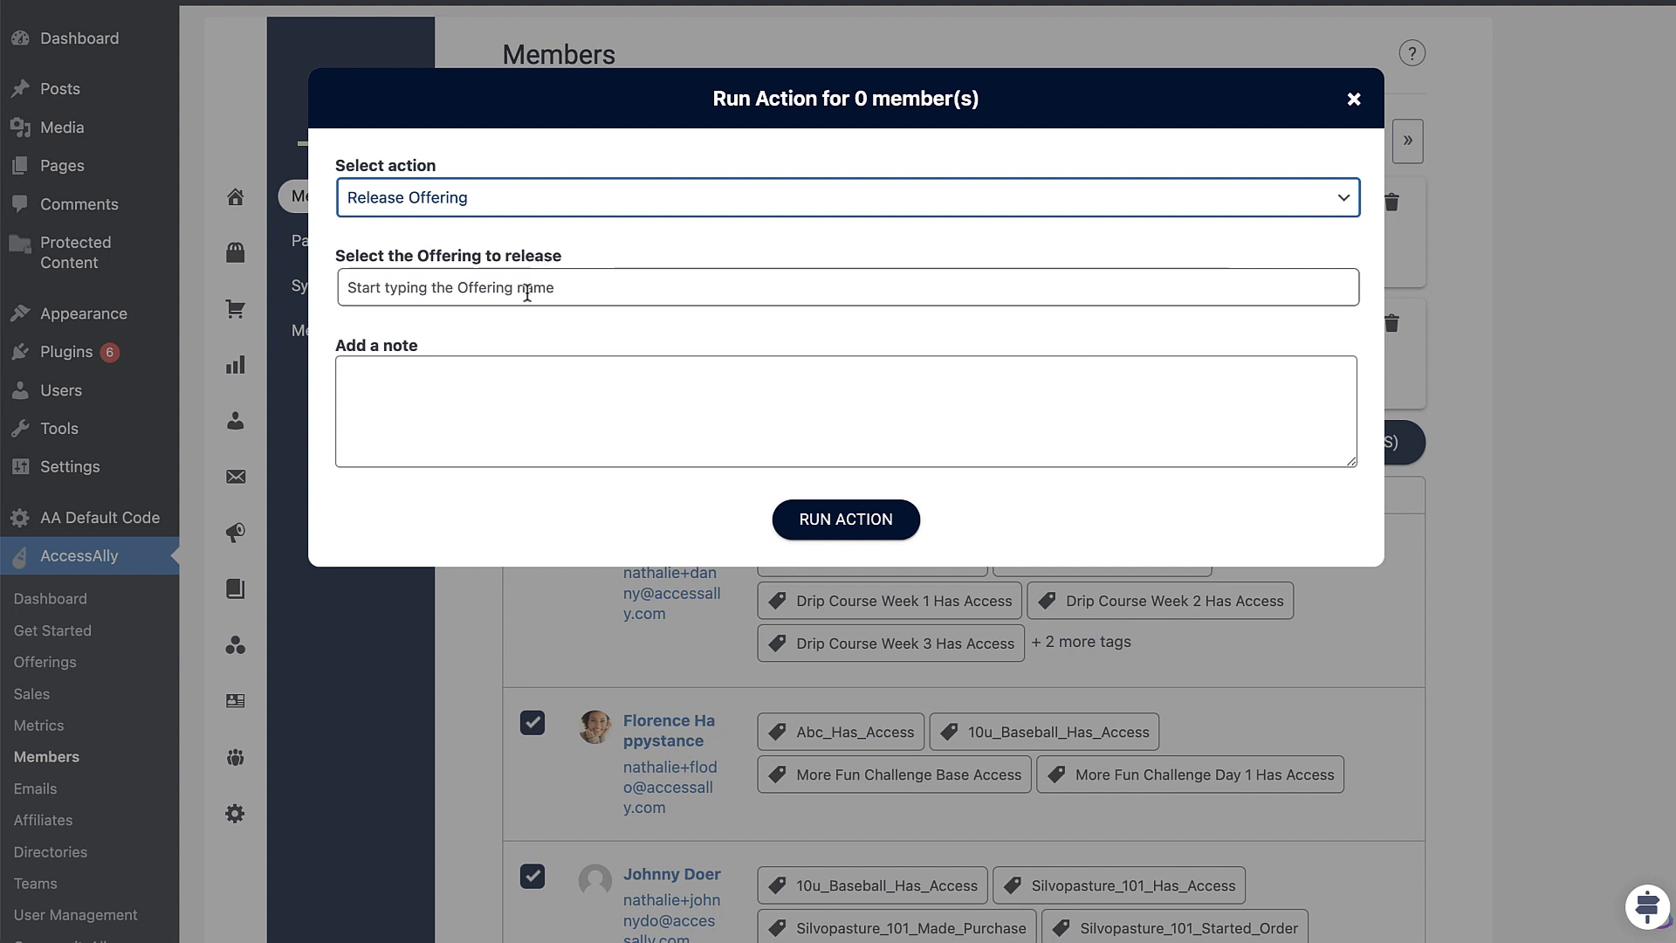
Release the Silvopasture 101 offering to the selected members with the note "Give access to this course to start the cohort"
click(527, 294)
click(501, 330)
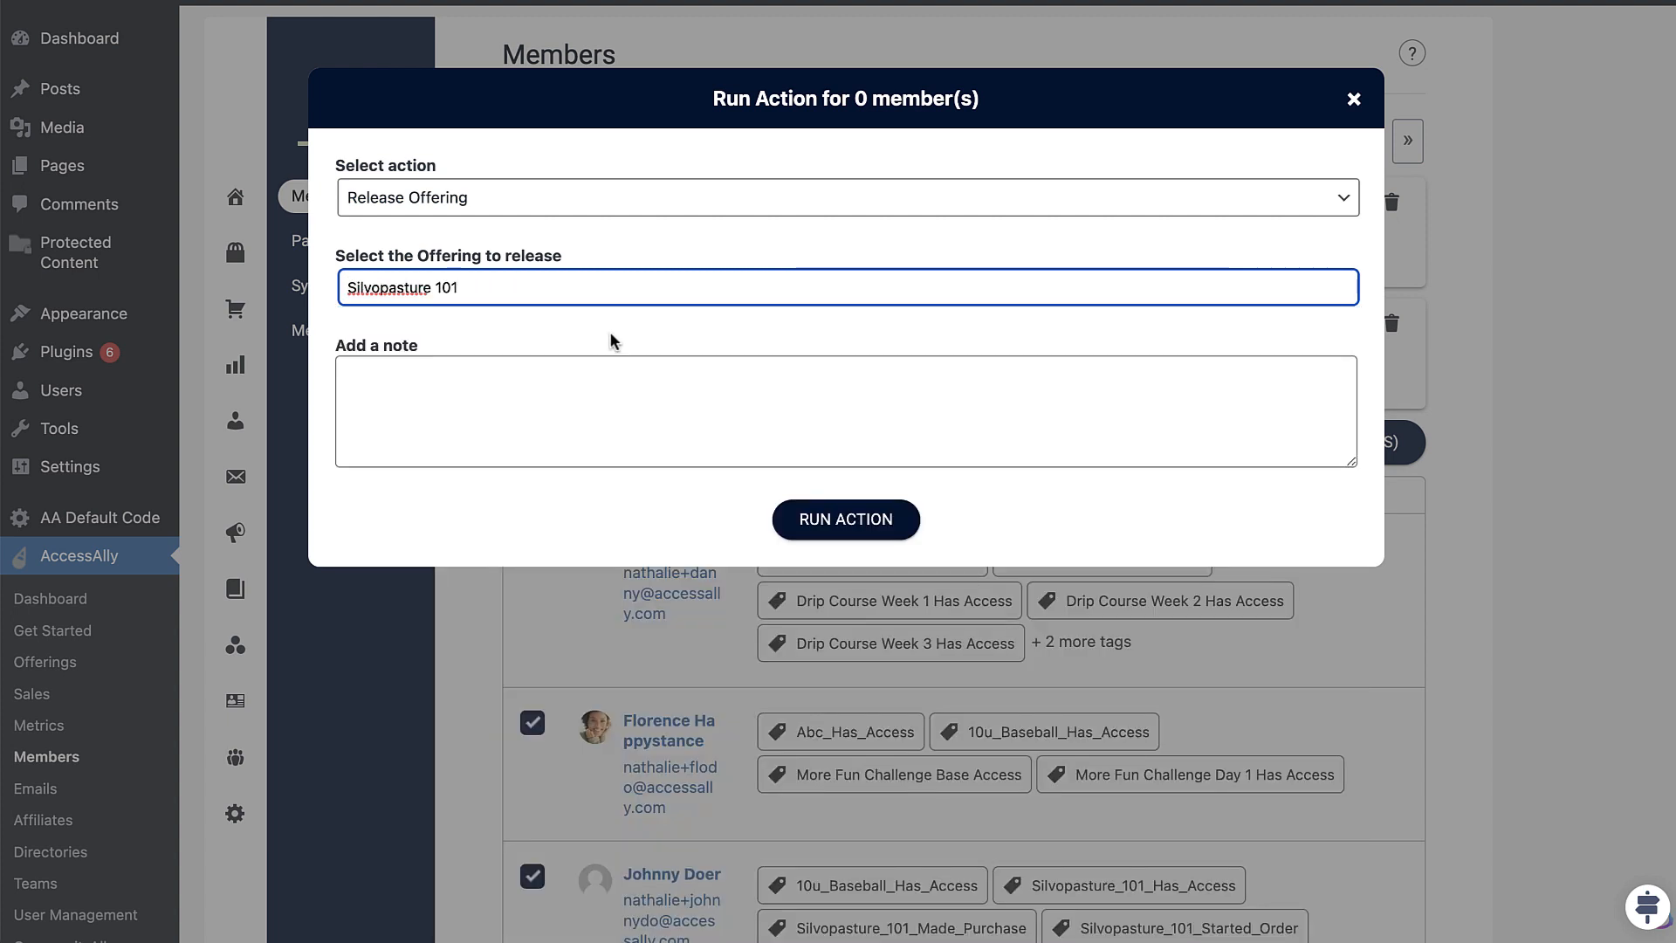
click(684, 384)
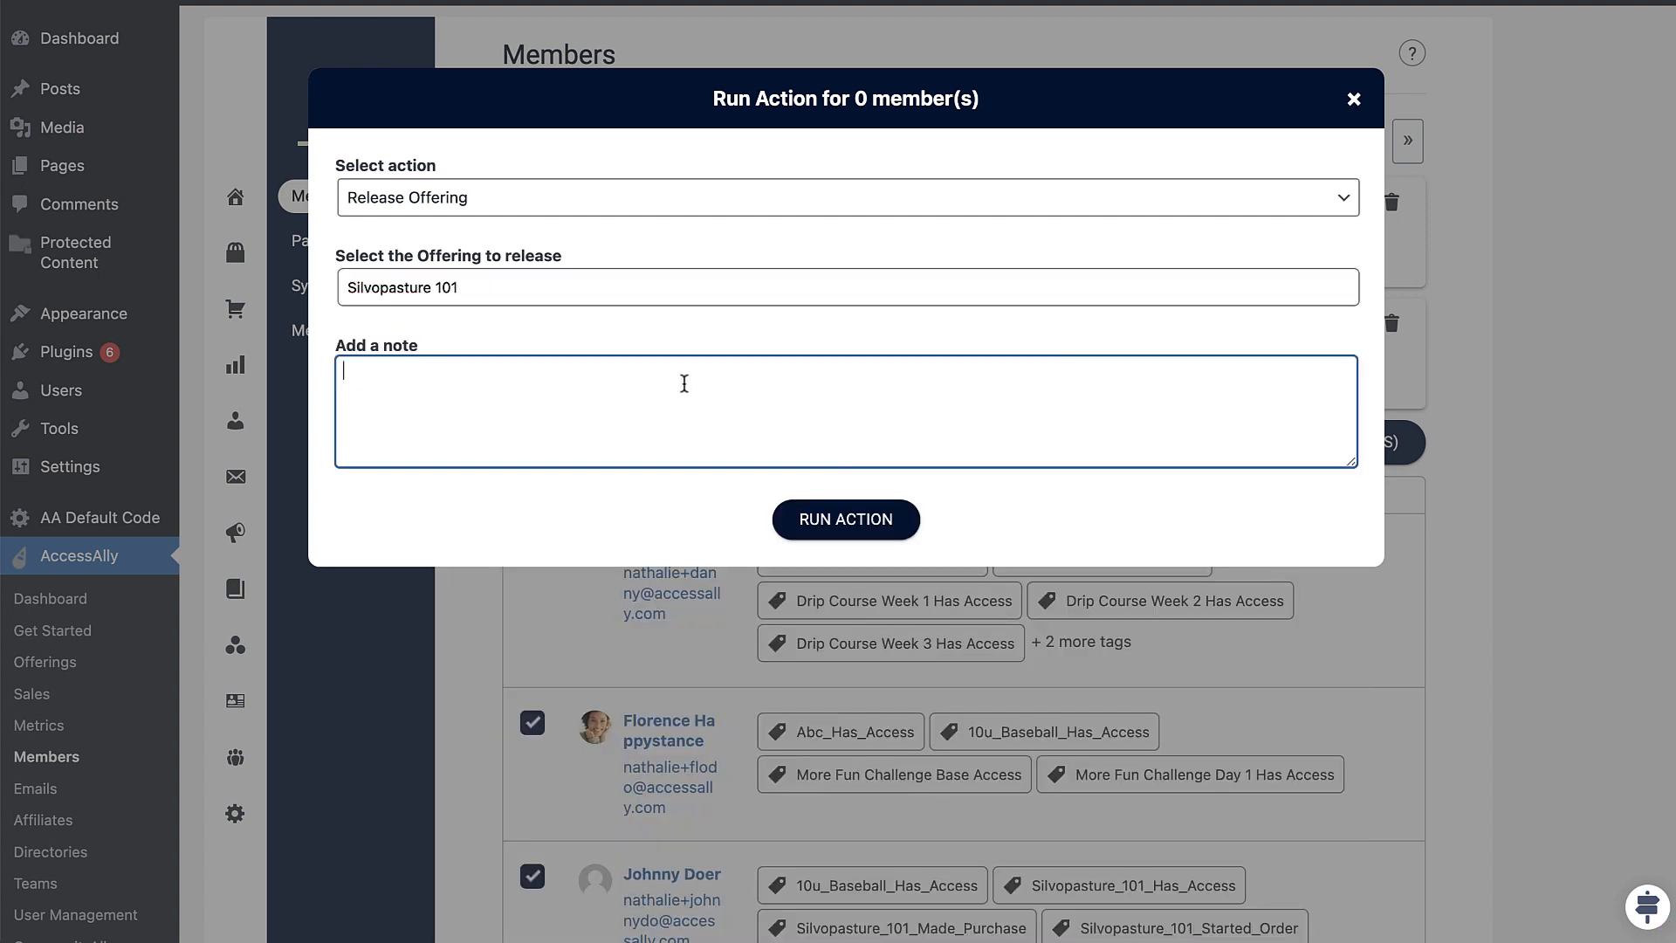
click(785, 513)
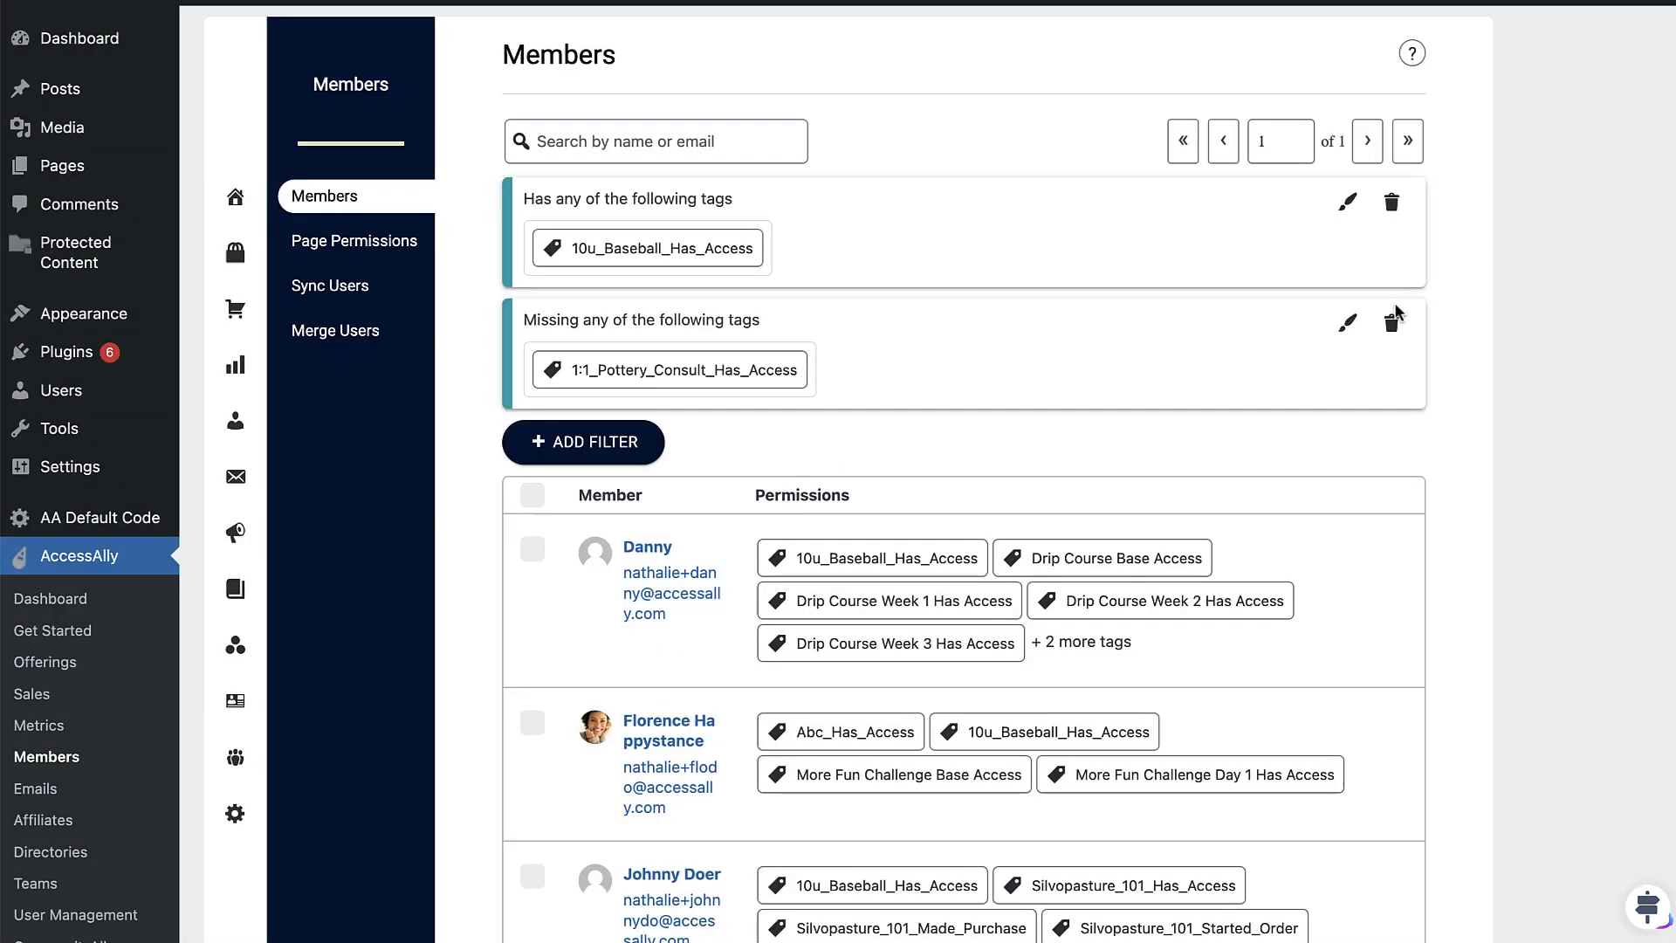
Open the first listed member's profile and examine the newest entry in the Action Log
click(646, 548)
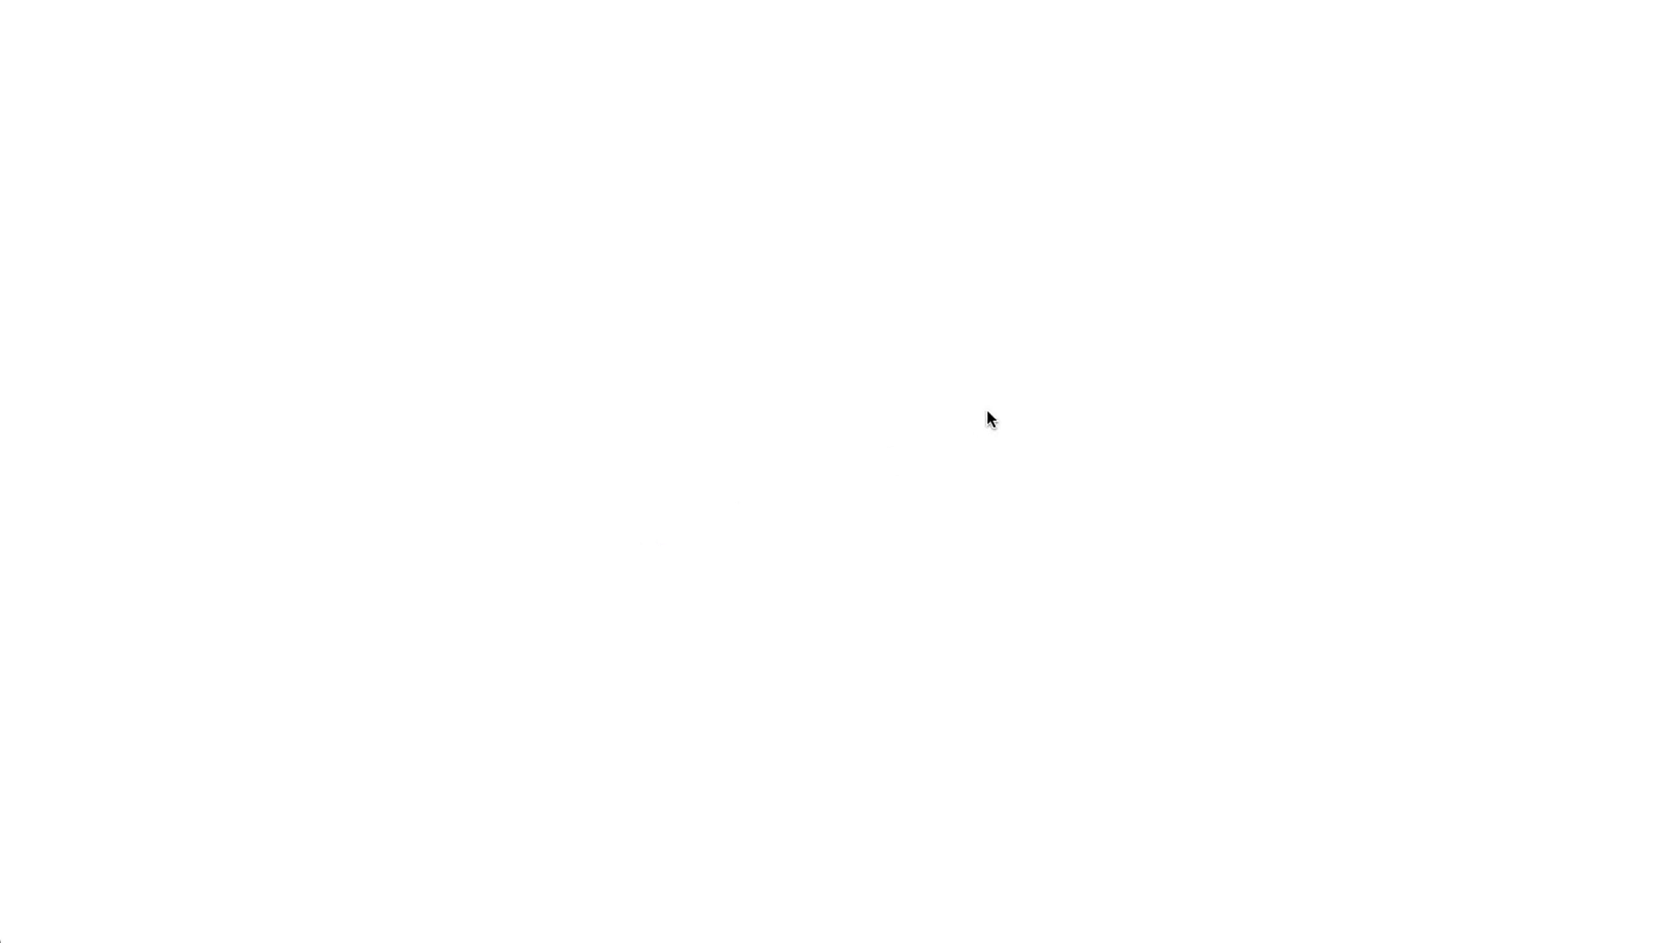
scroll(1049, 374, down, 1)
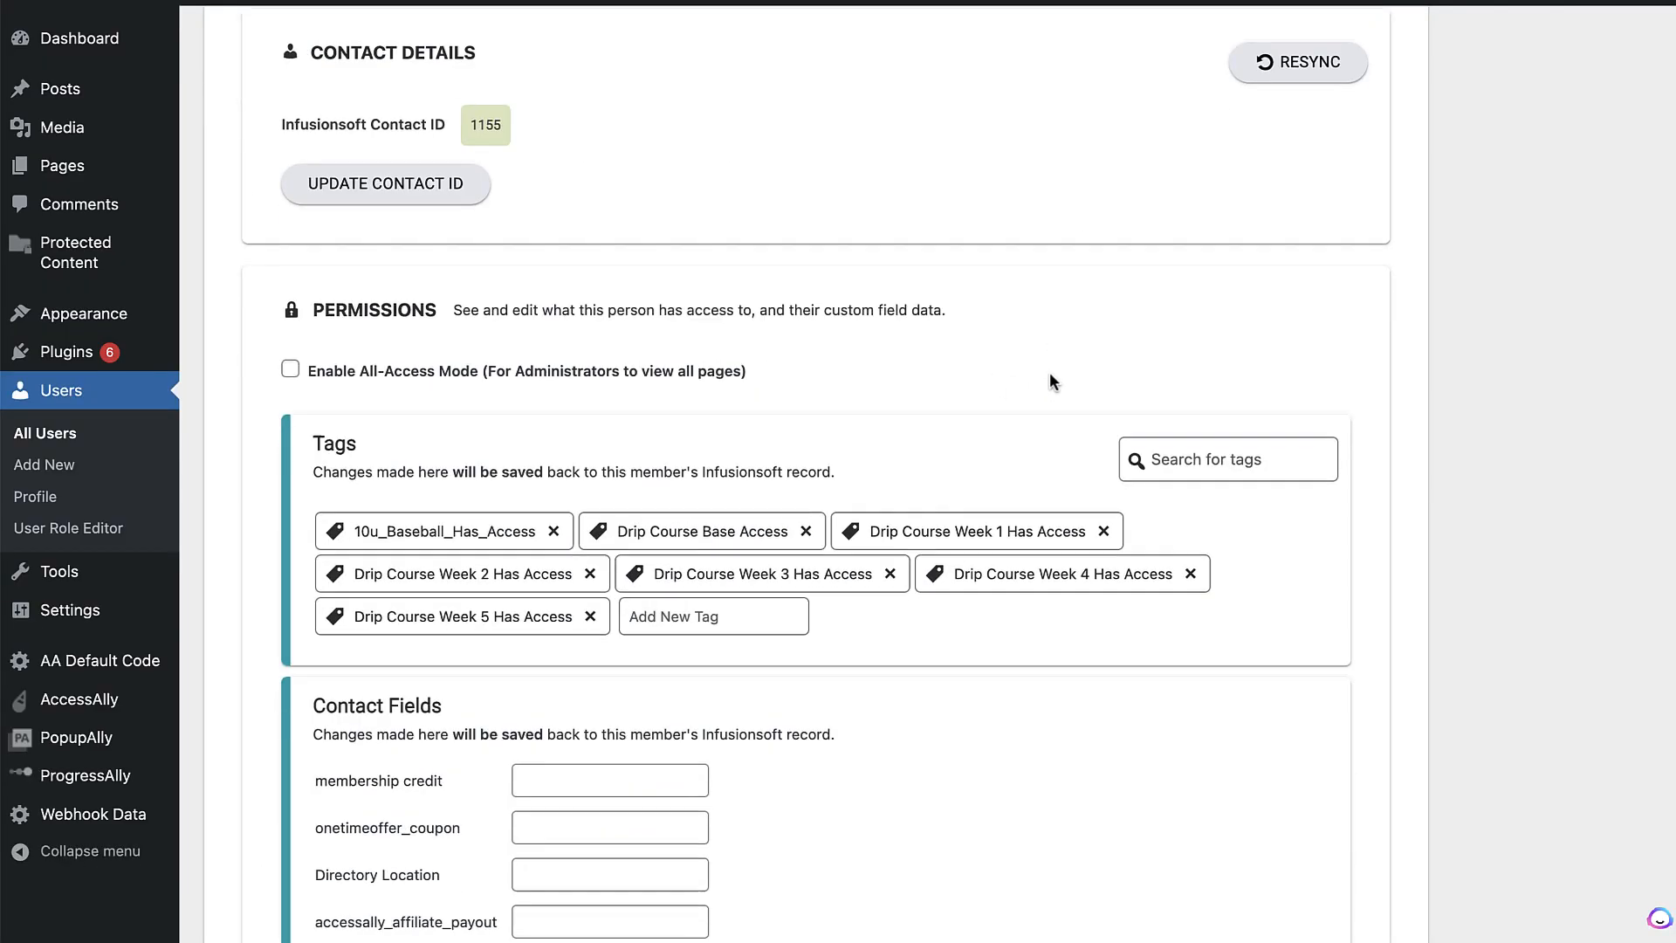
scroll(1049, 372, down, 15)
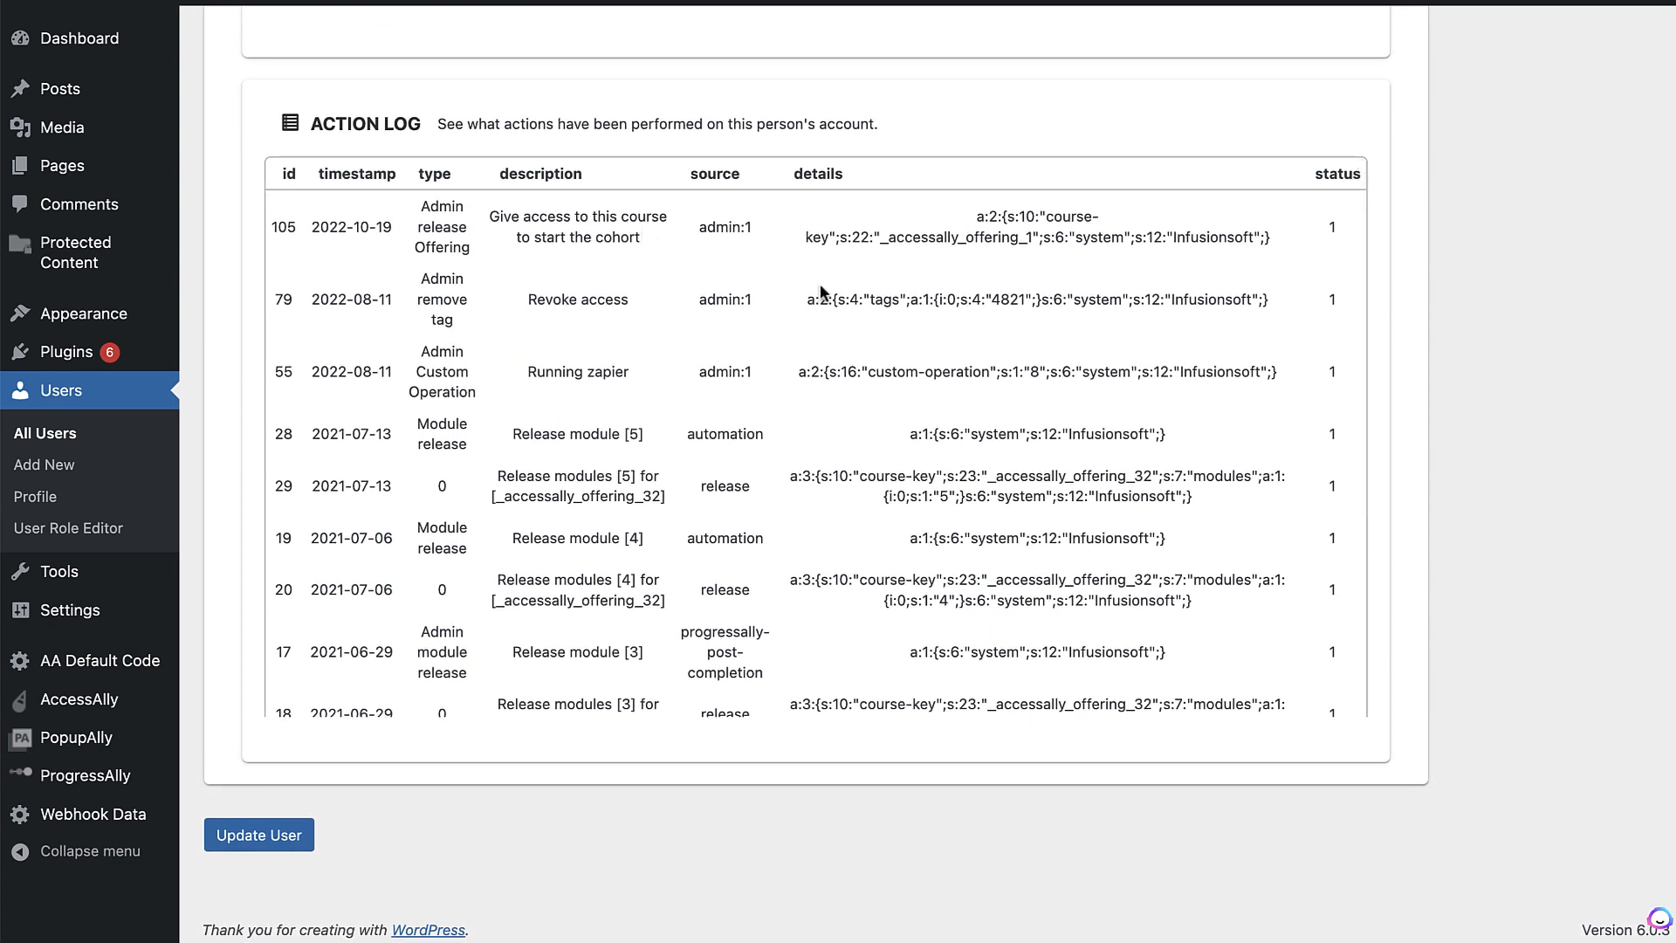
drag(524, 220, 677, 244)
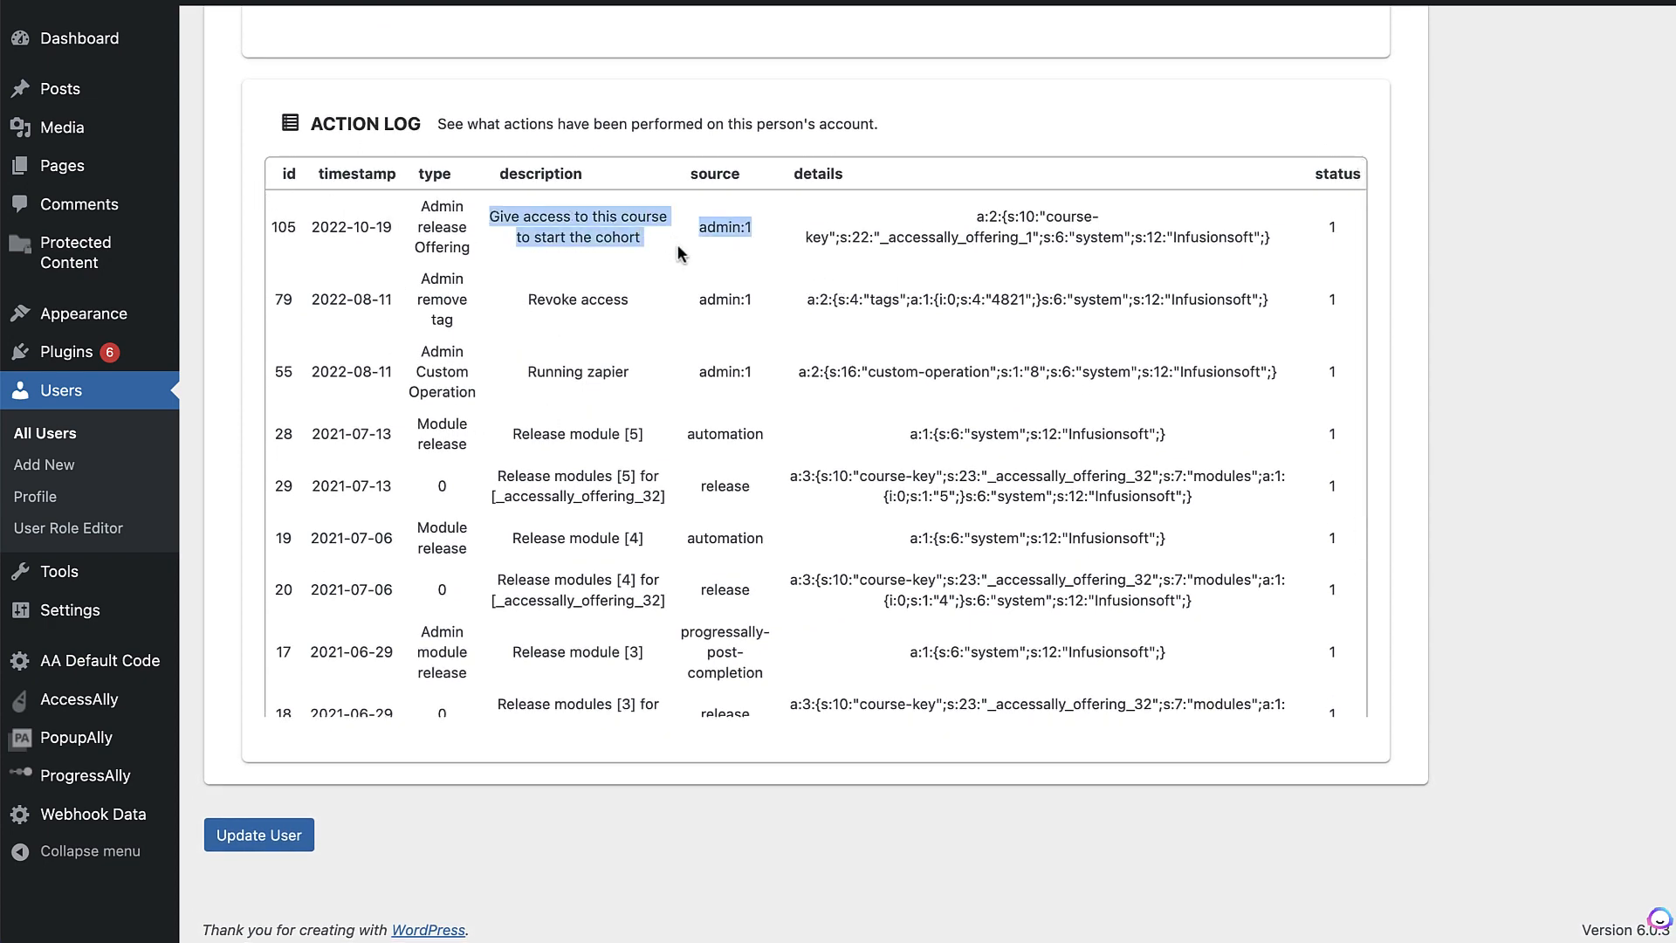
click(682, 239)
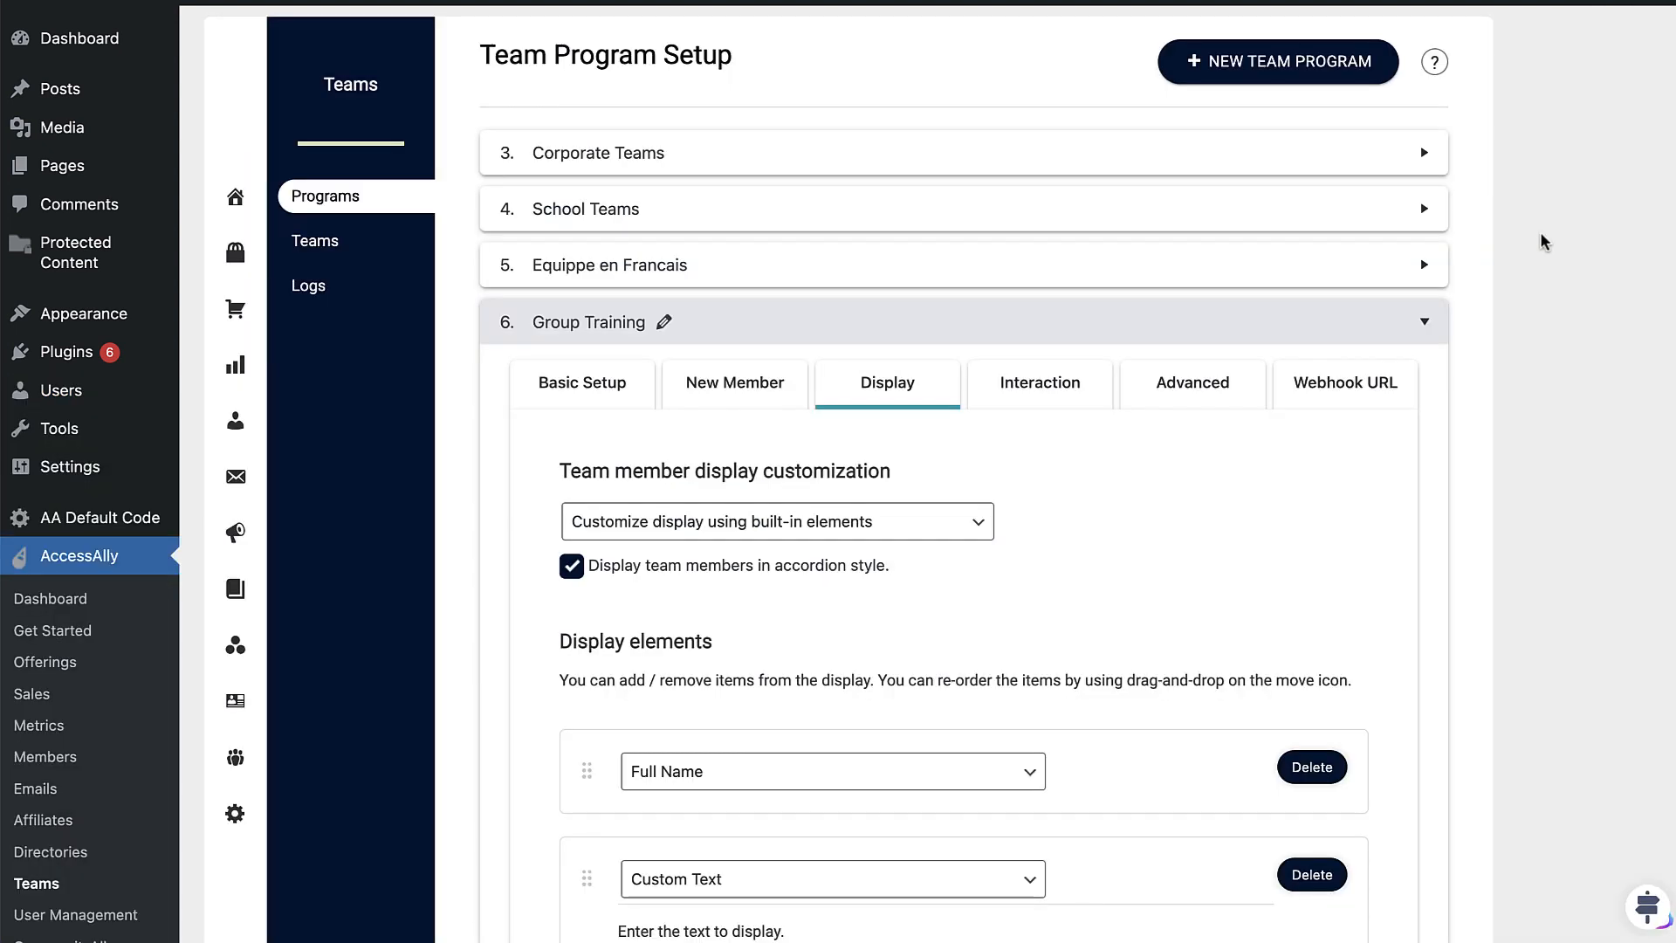
Review the Group Training program's display items and the element types available for the ProgressAlly interaction item
scroll(1540, 241, down, 15)
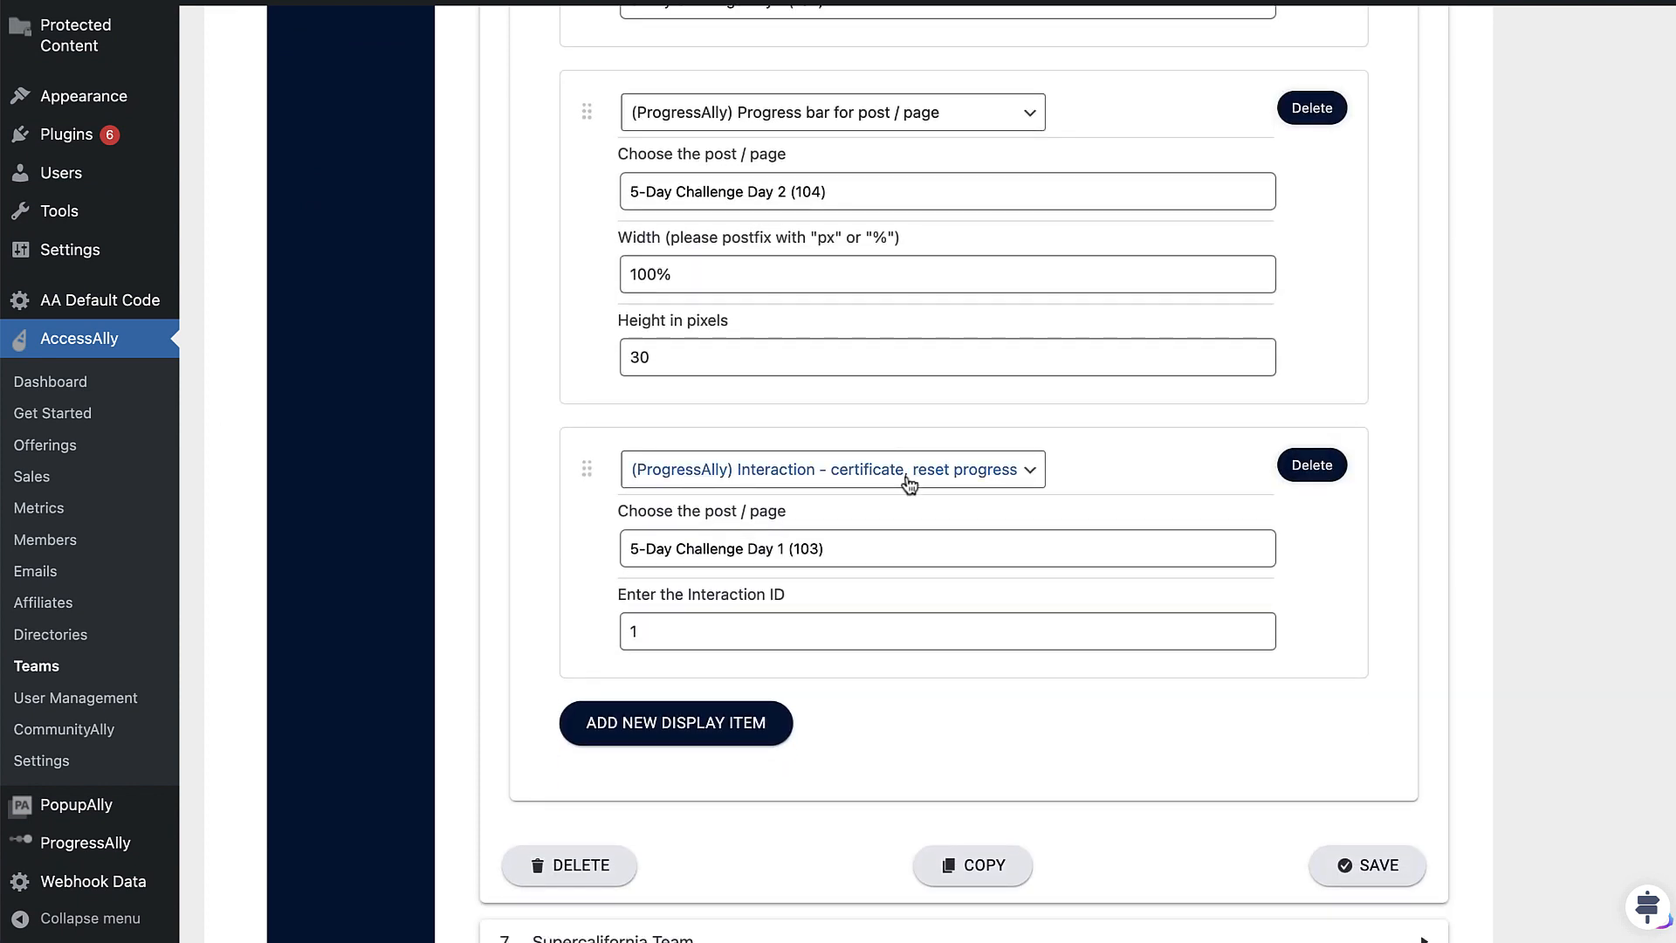
click(840, 471)
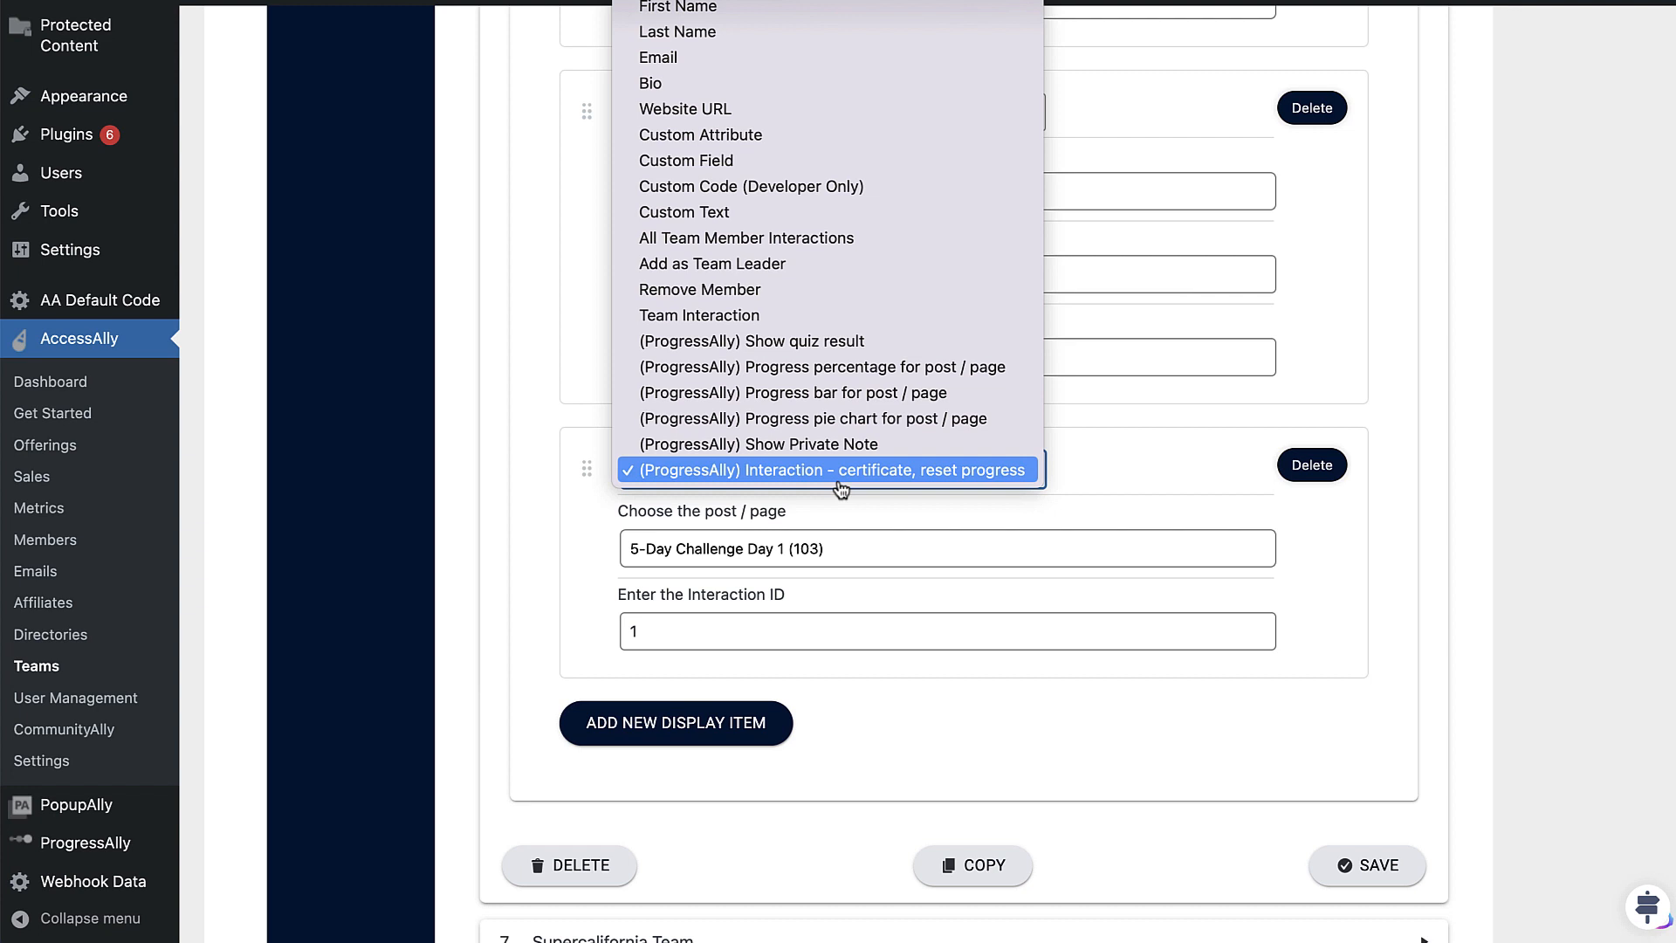
click(1146, 465)
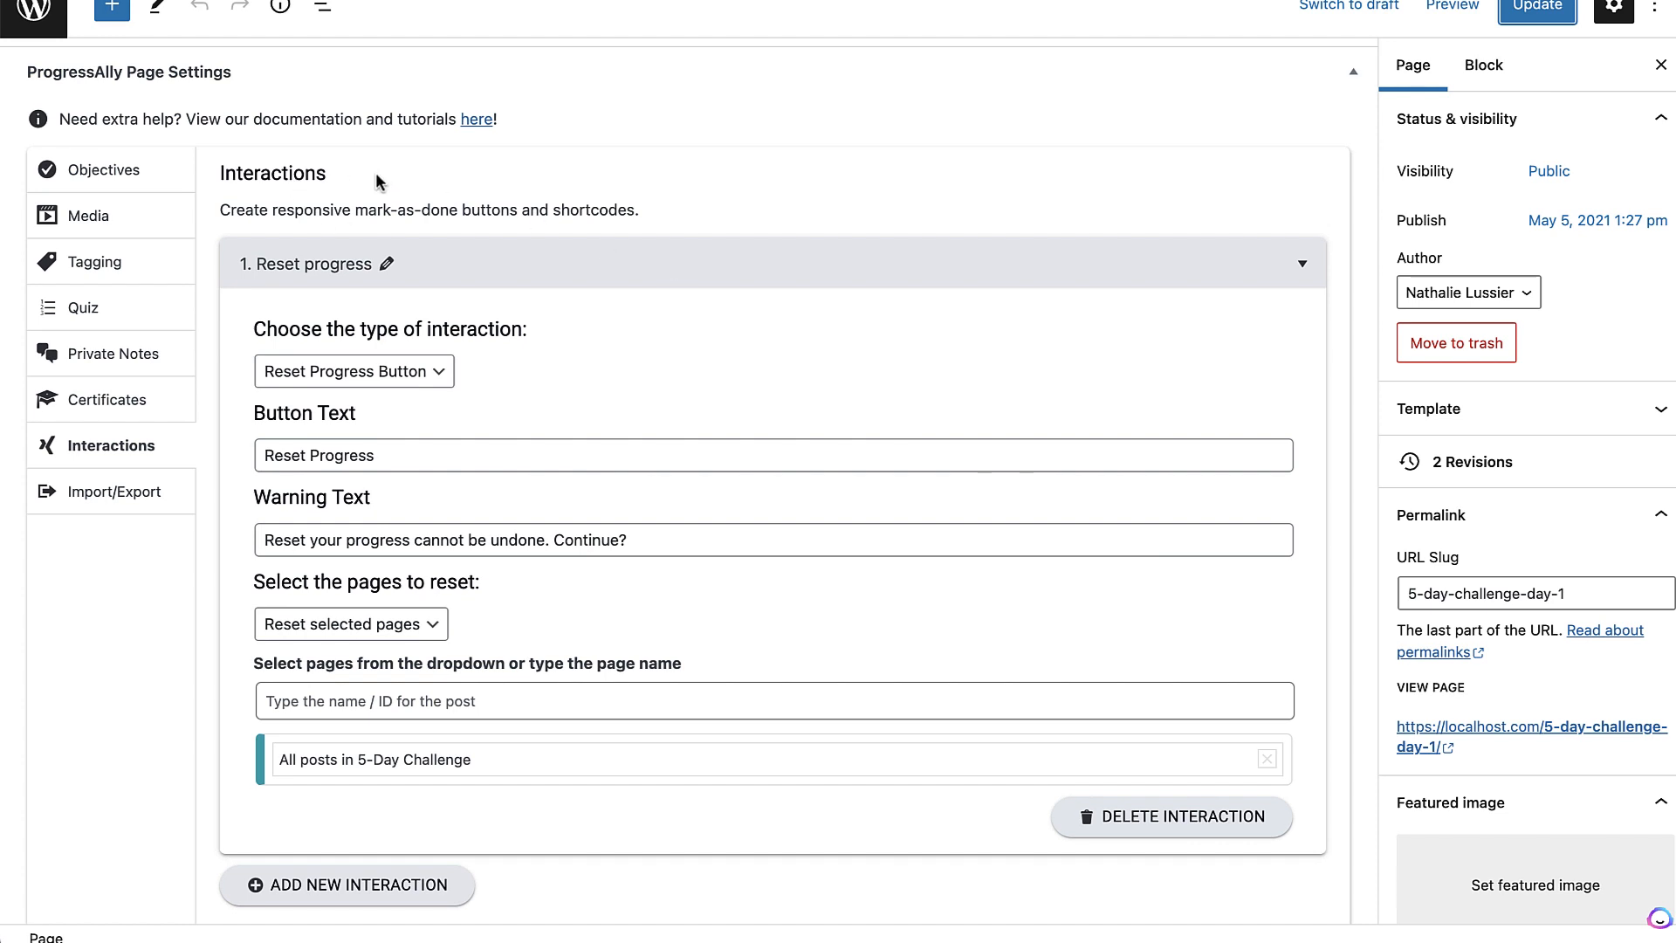
Set the type of the Reset progress interaction on the 5-Day Challenge Day 1 page to Download Certificate
scroll(436, 384, down, 1)
click(417, 371)
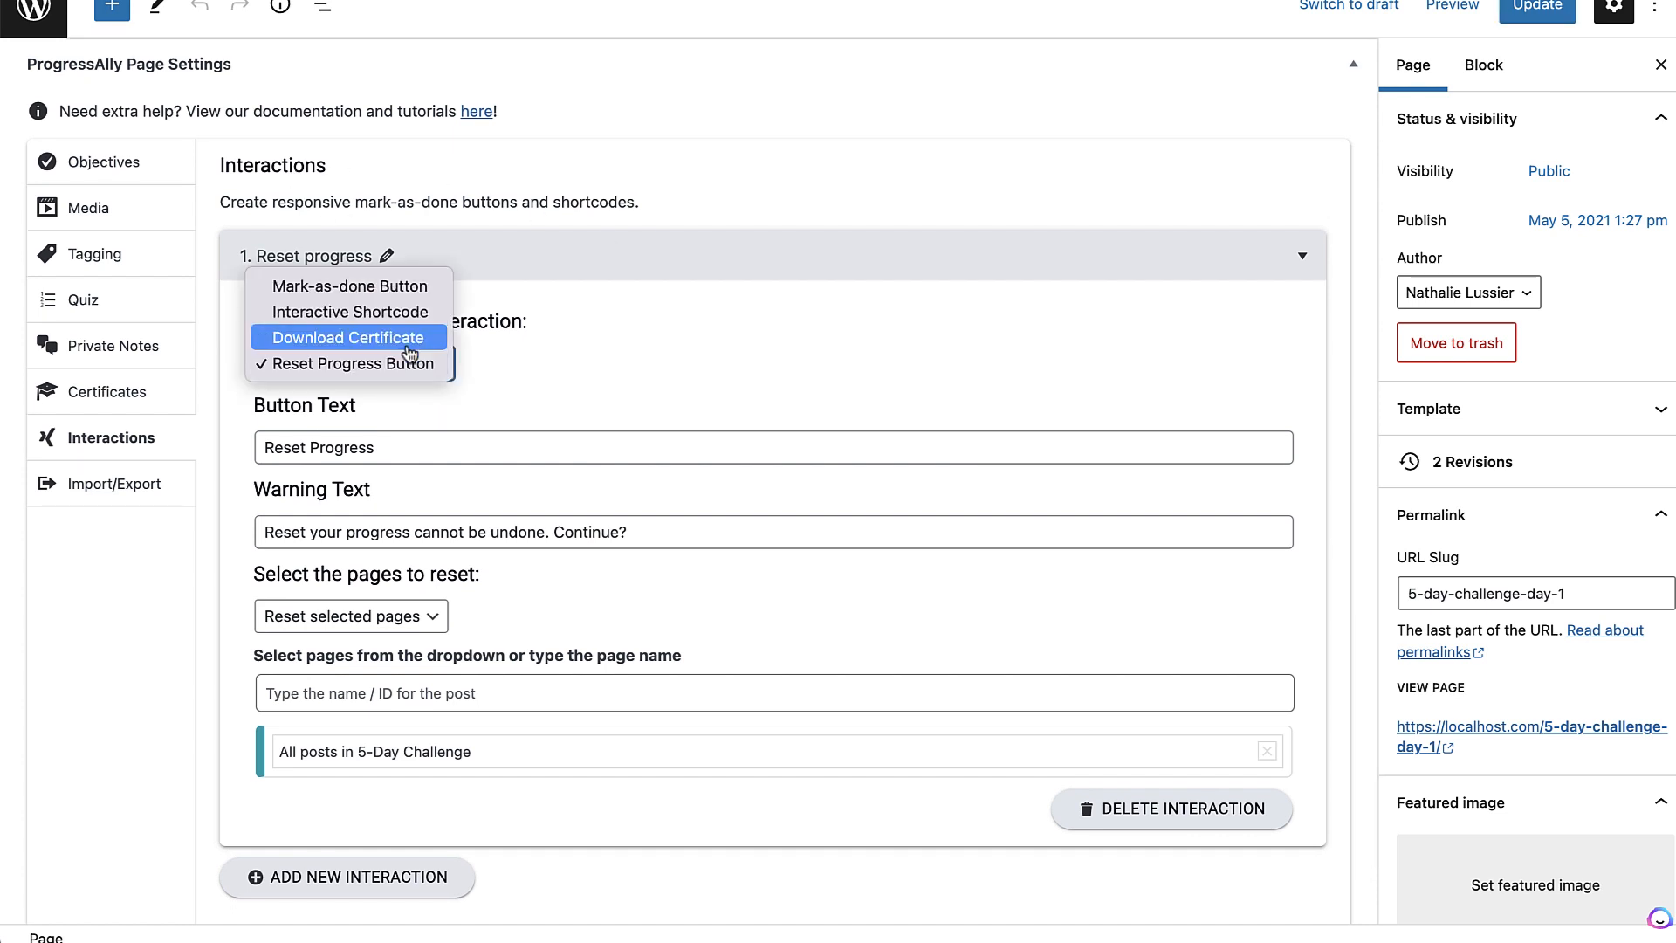
click(418, 339)
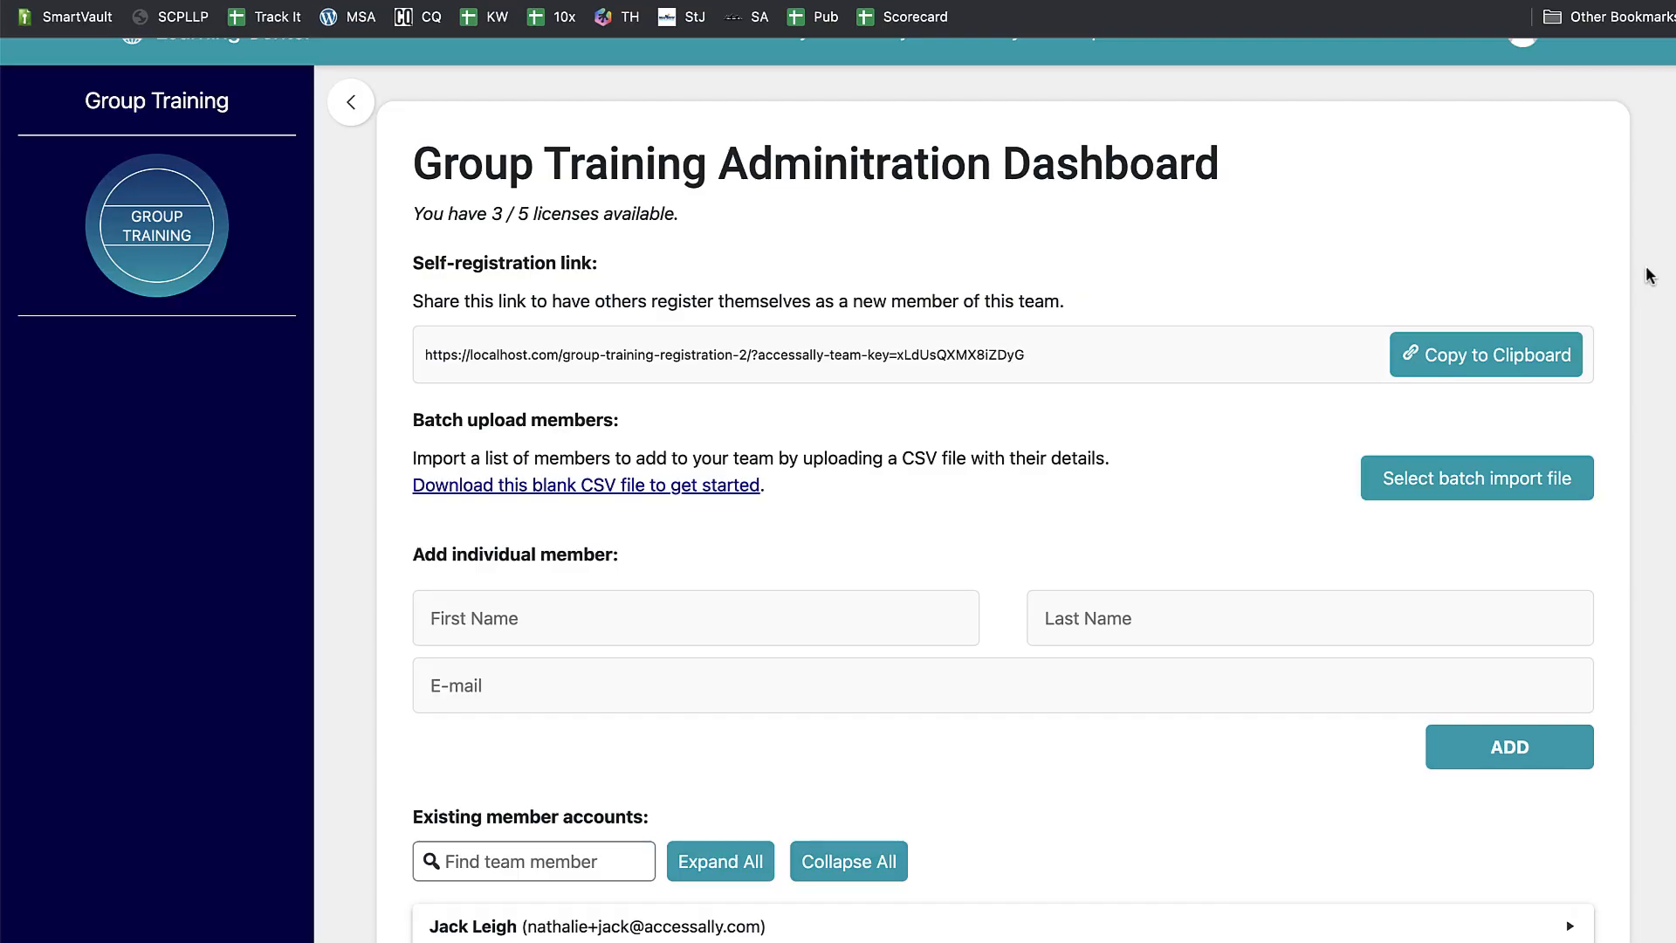
Expand all existing member accounts on the Group Training dashboard and reset the second member's course progress
scroll(1650, 276, down, 3)
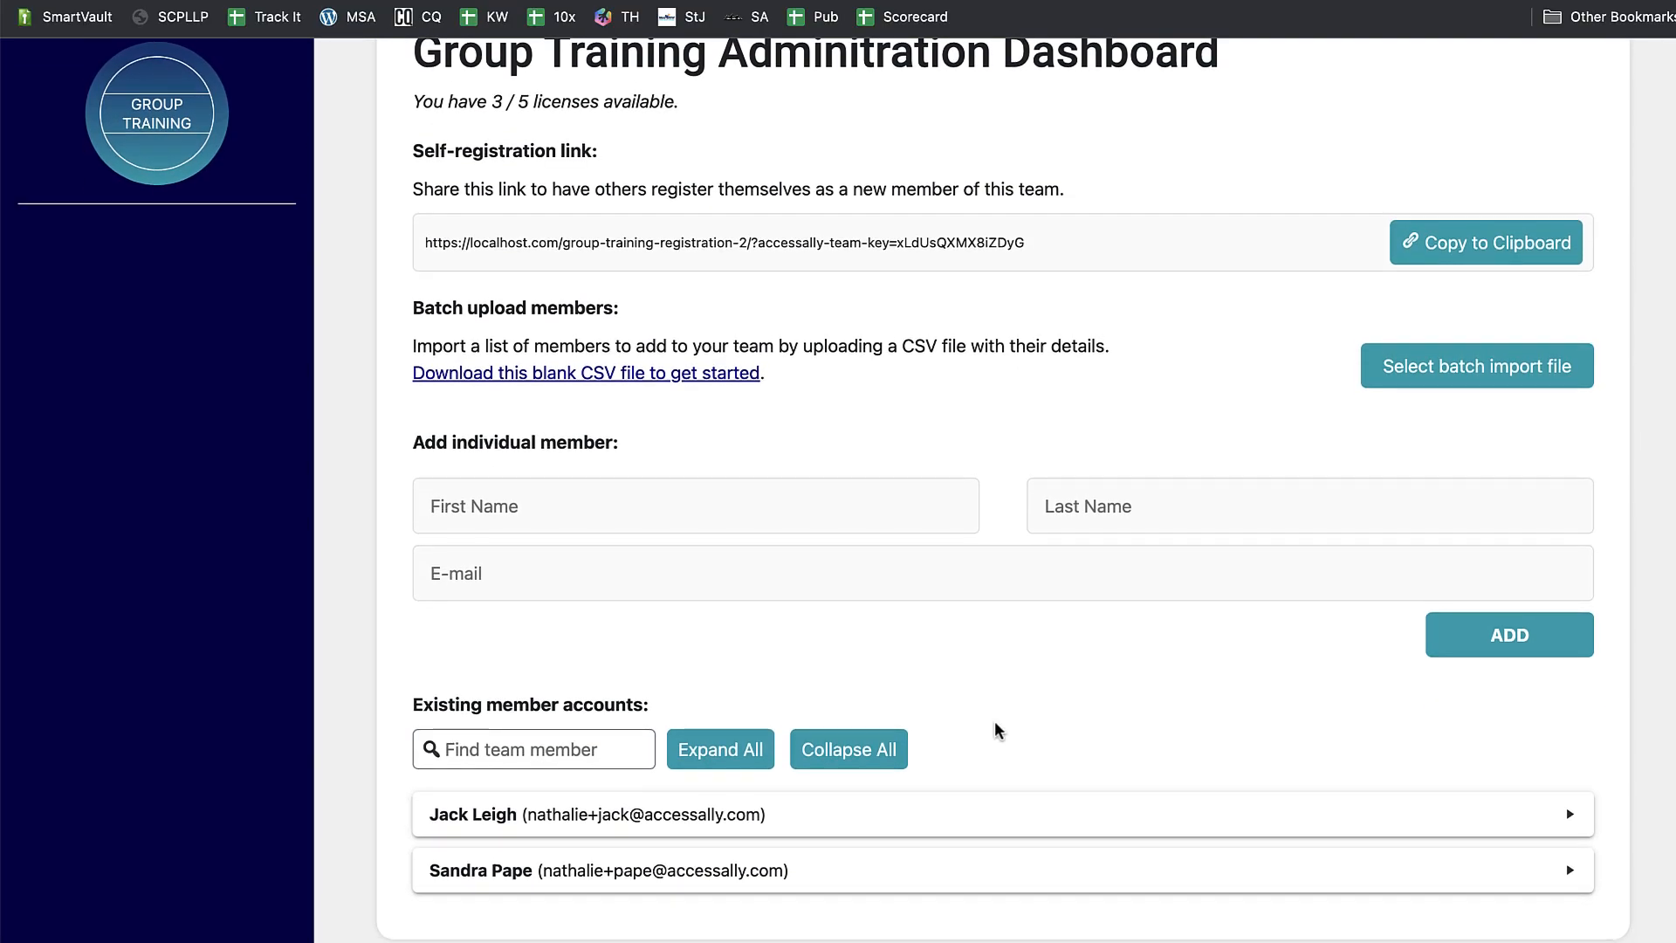
click(729, 750)
scroll(1034, 616, down, 10)
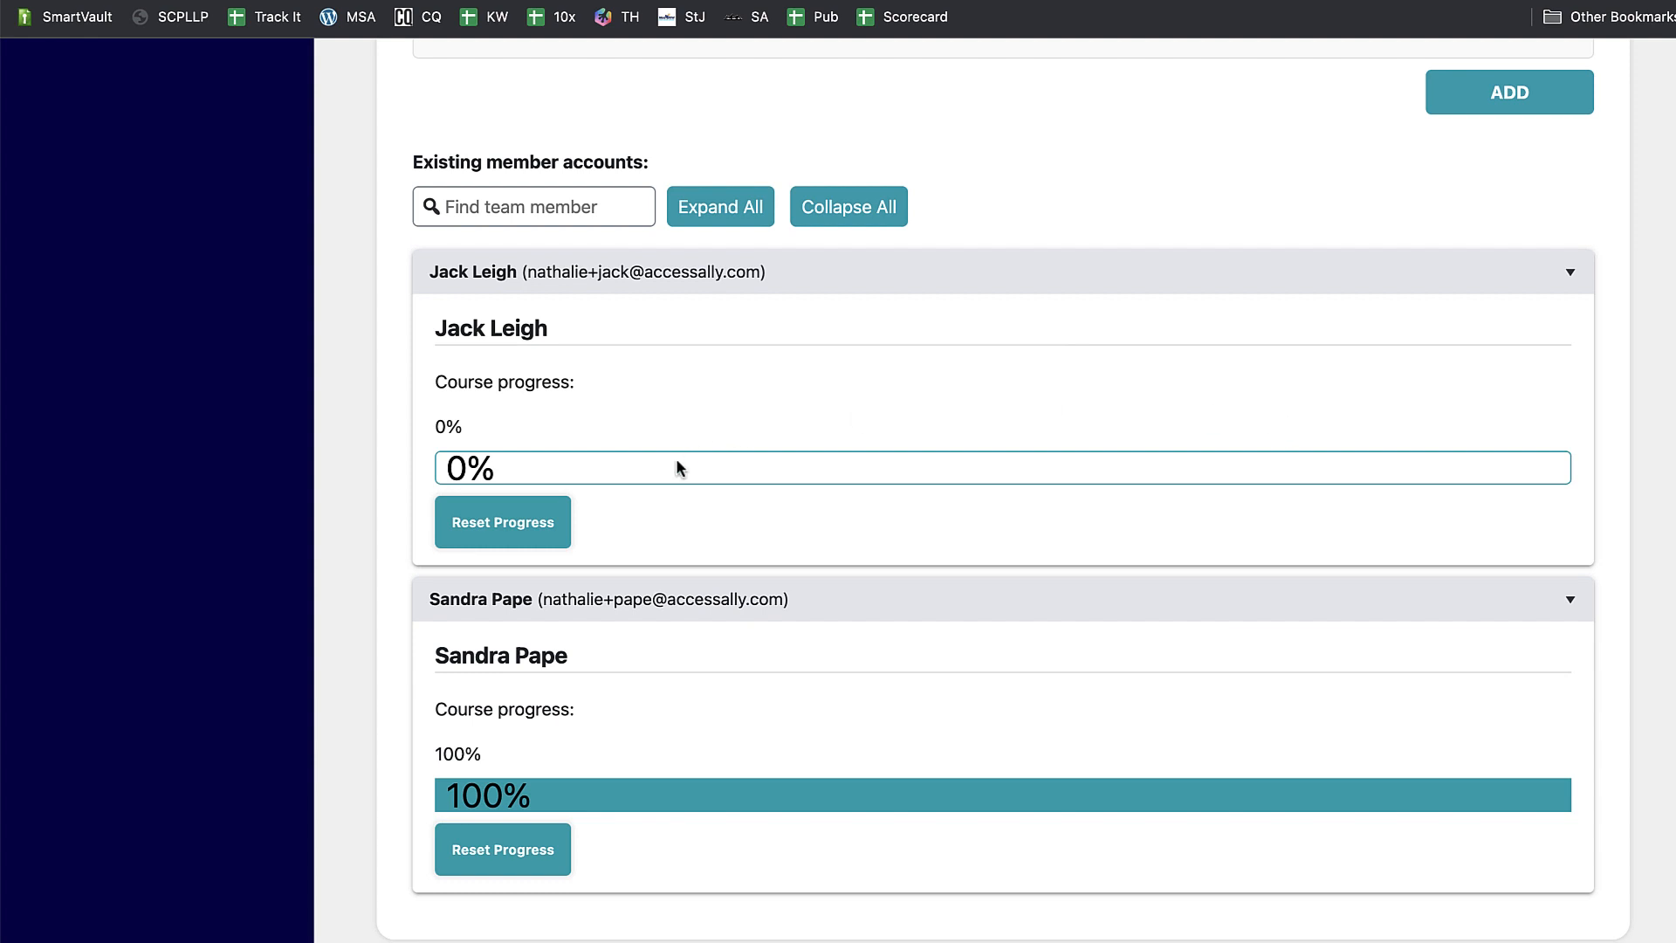
click(497, 829)
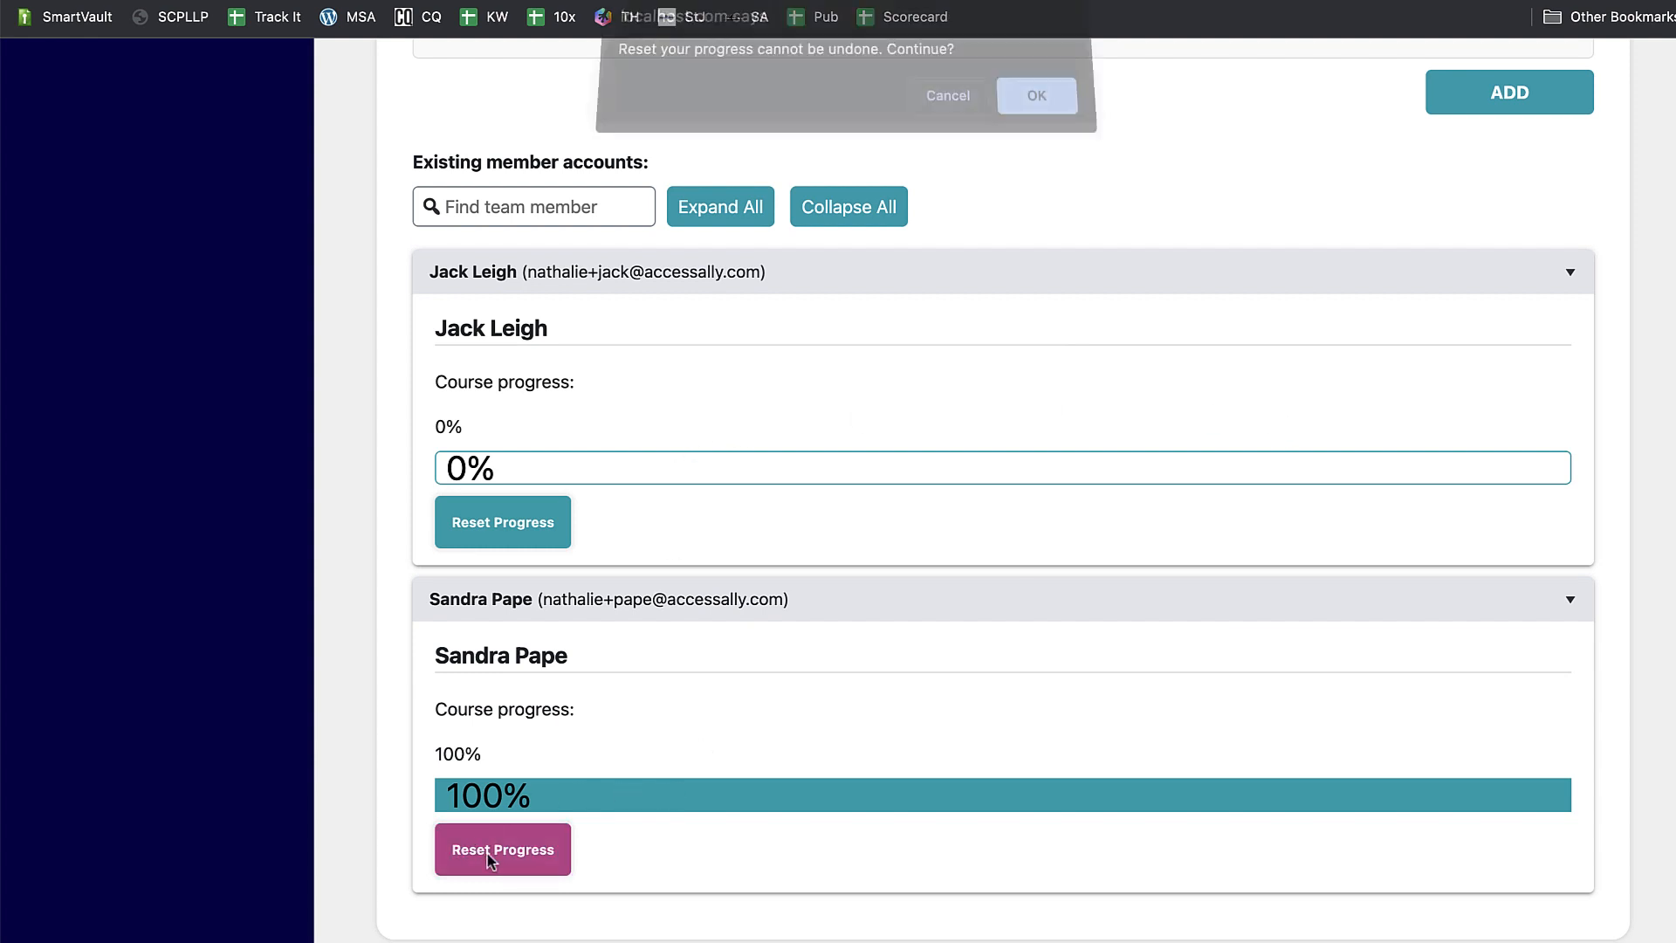
click(1035, 94)
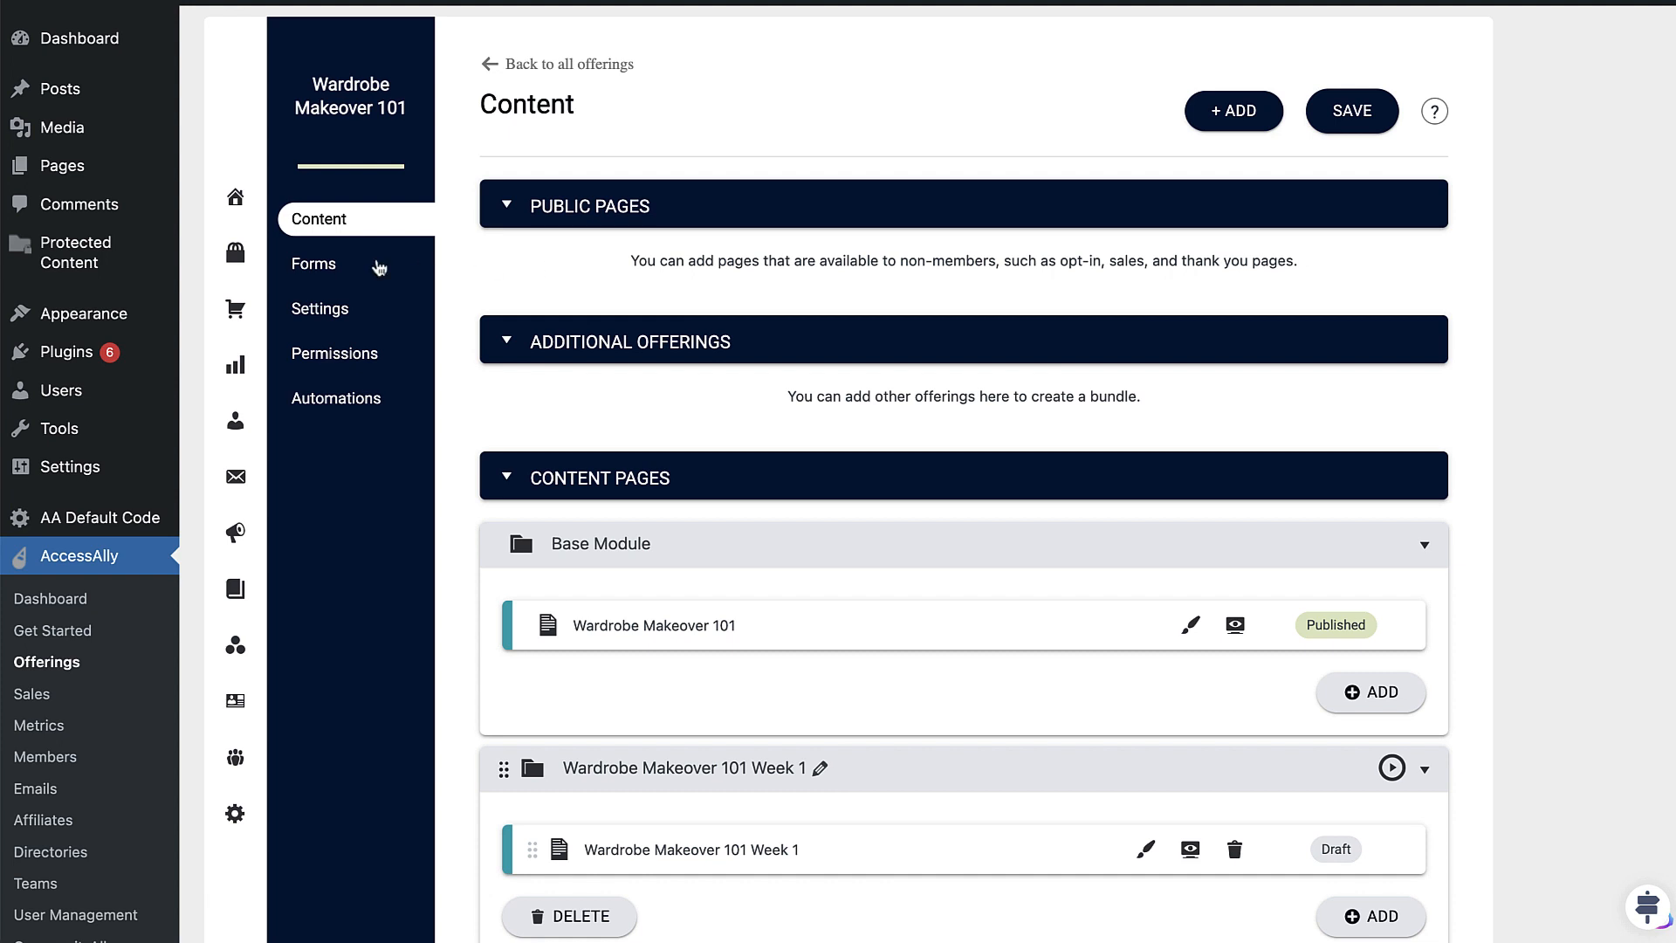
Add an Enrollment Limit sign-up method to the Wardrobe Makeover 101 offering's forms and accept the accompanying notice
click(314, 270)
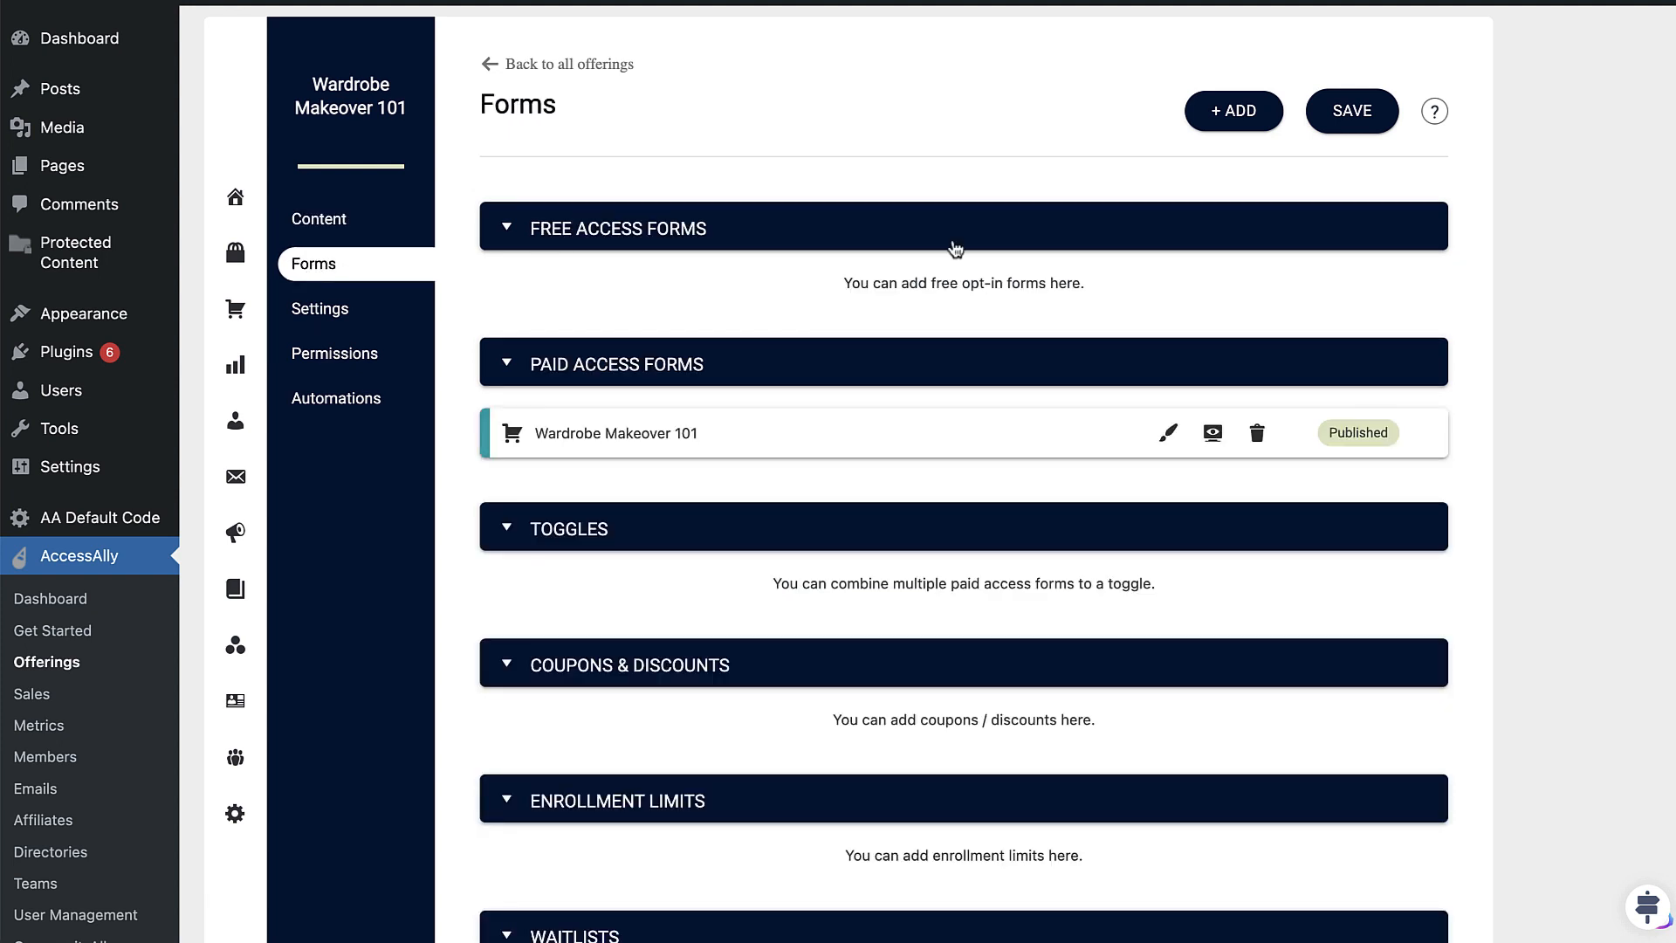
scroll(1306, 222, down, 3)
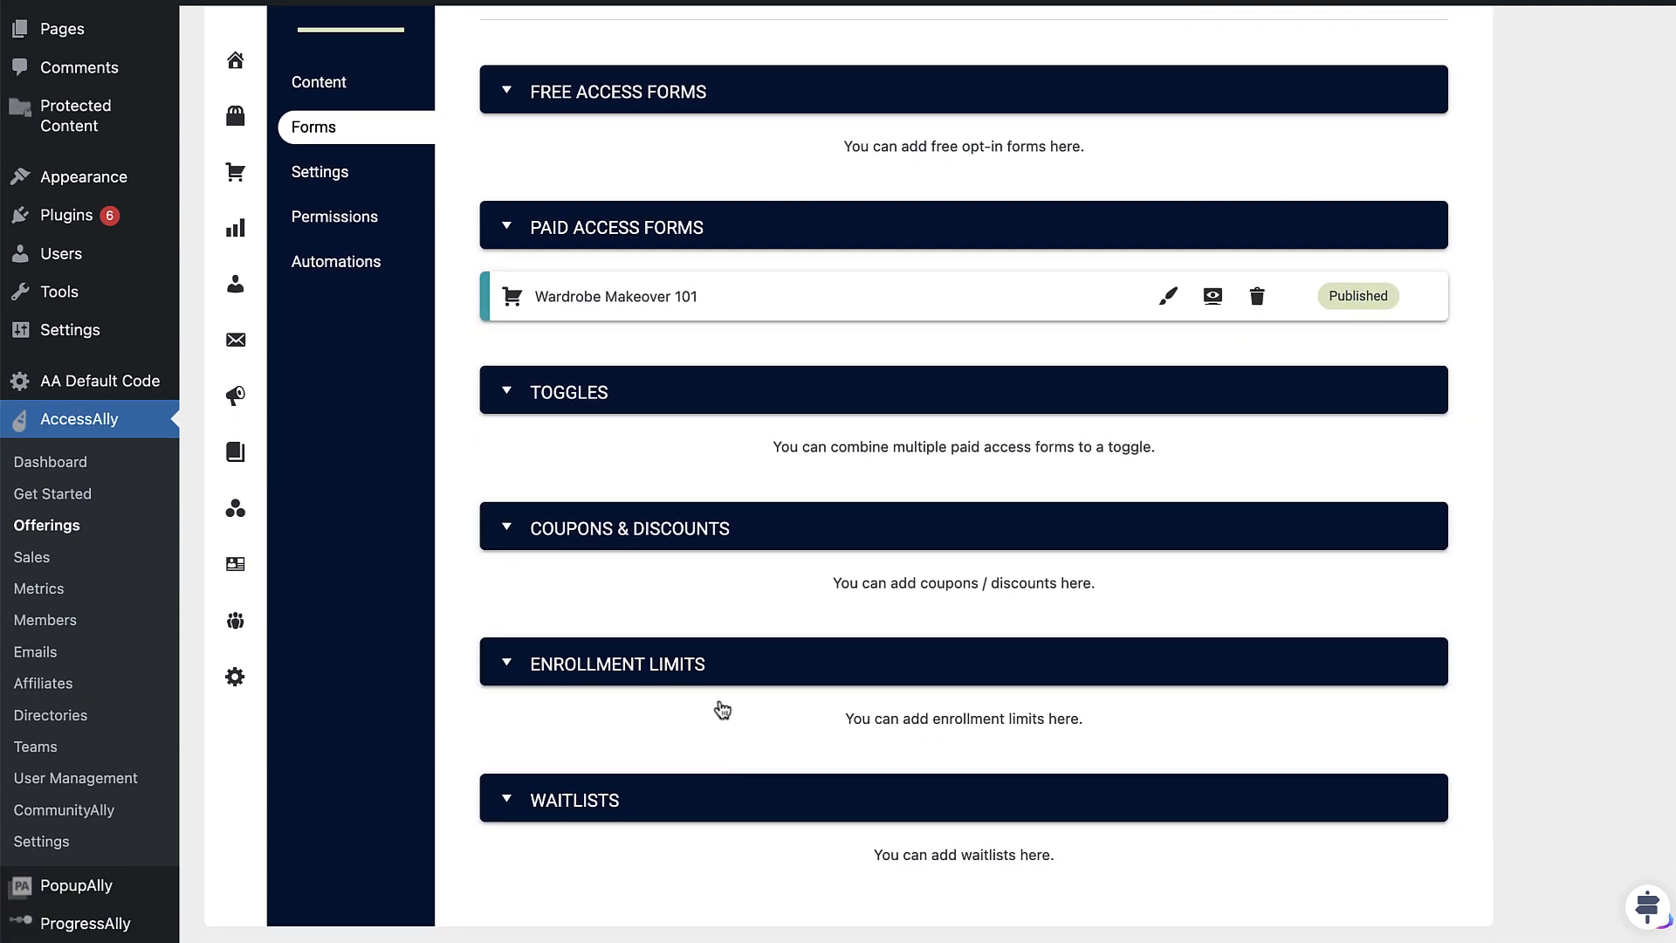
scroll(846, 746, up, 3)
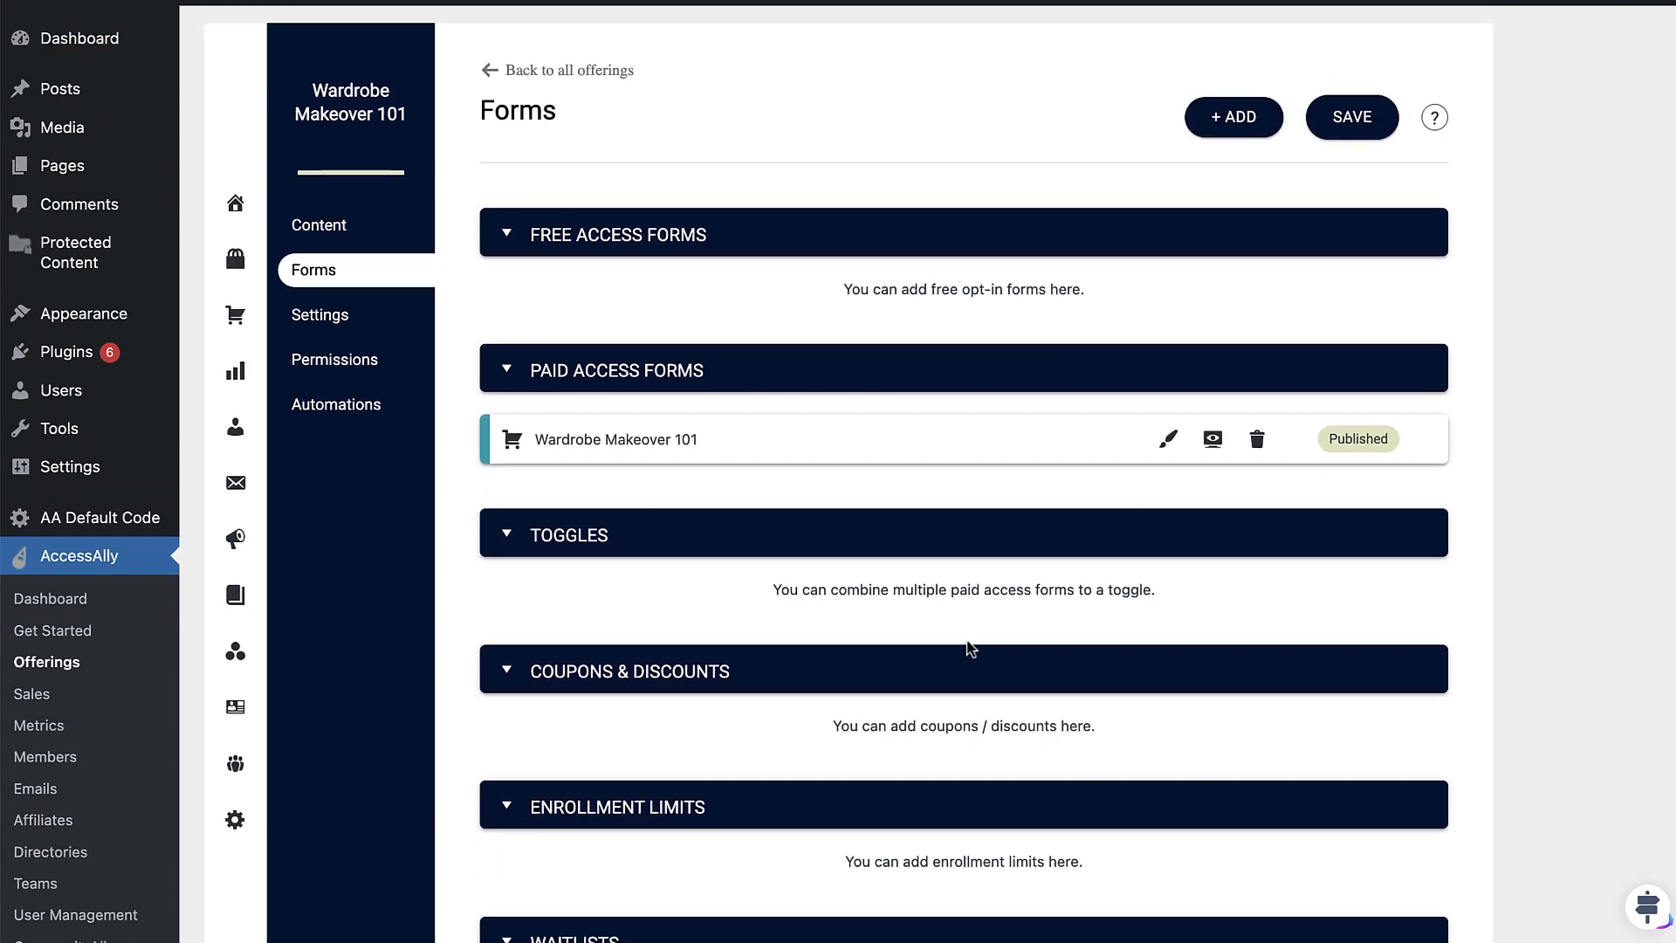
click(1213, 133)
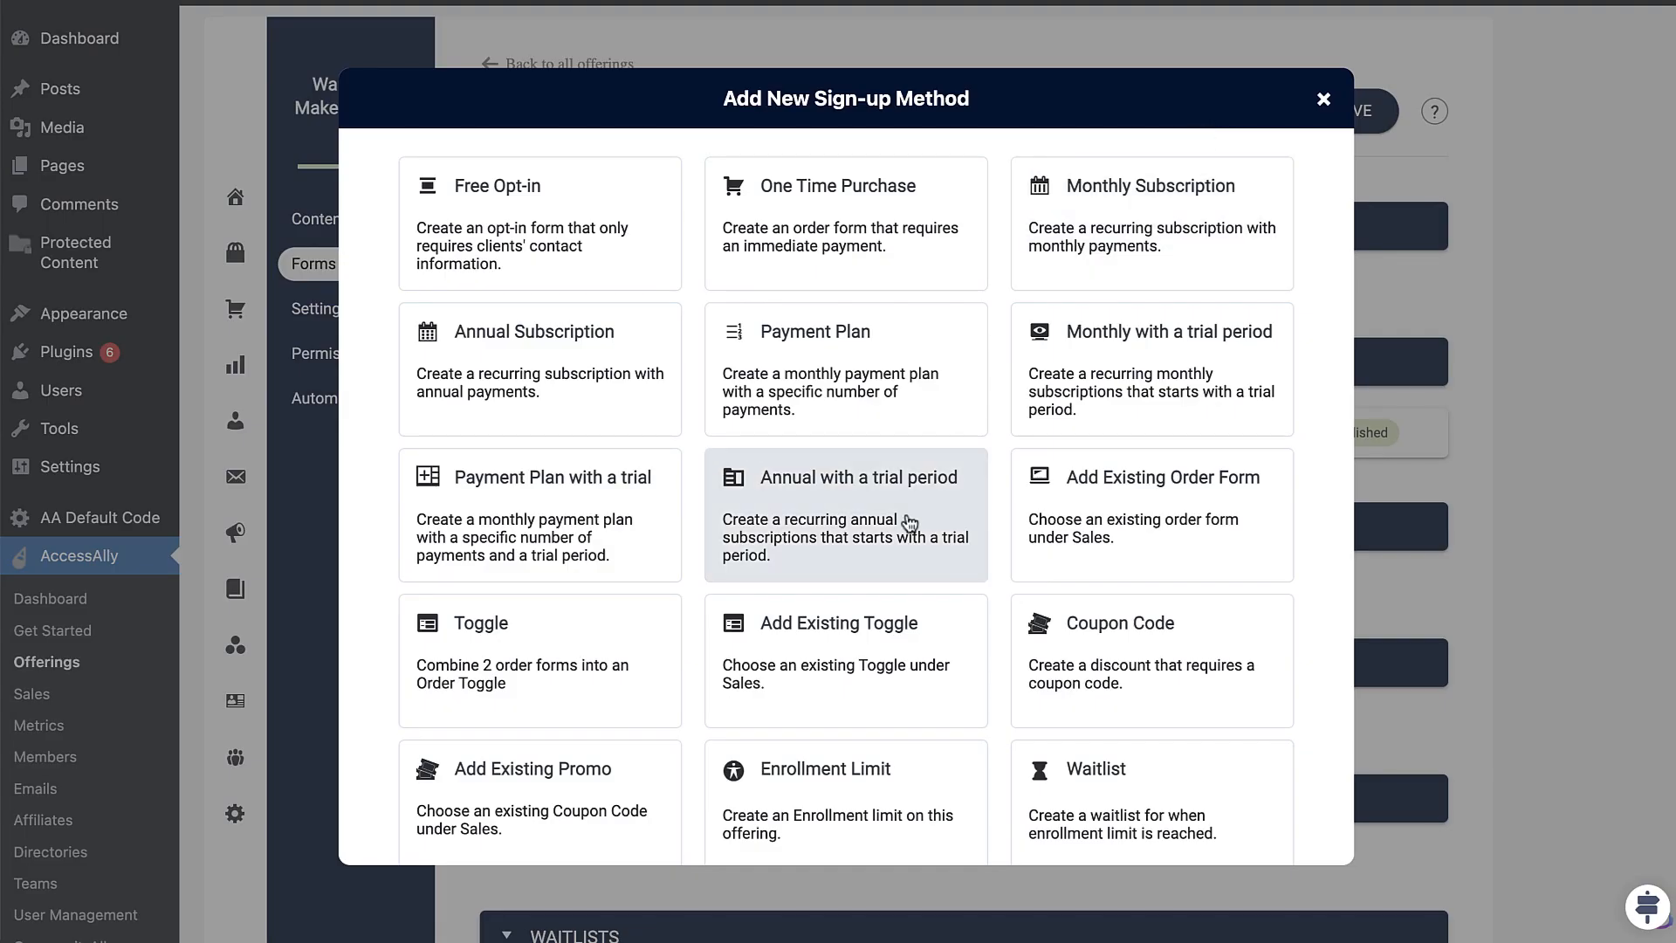
scroll(909, 524, down, 1)
click(846, 766)
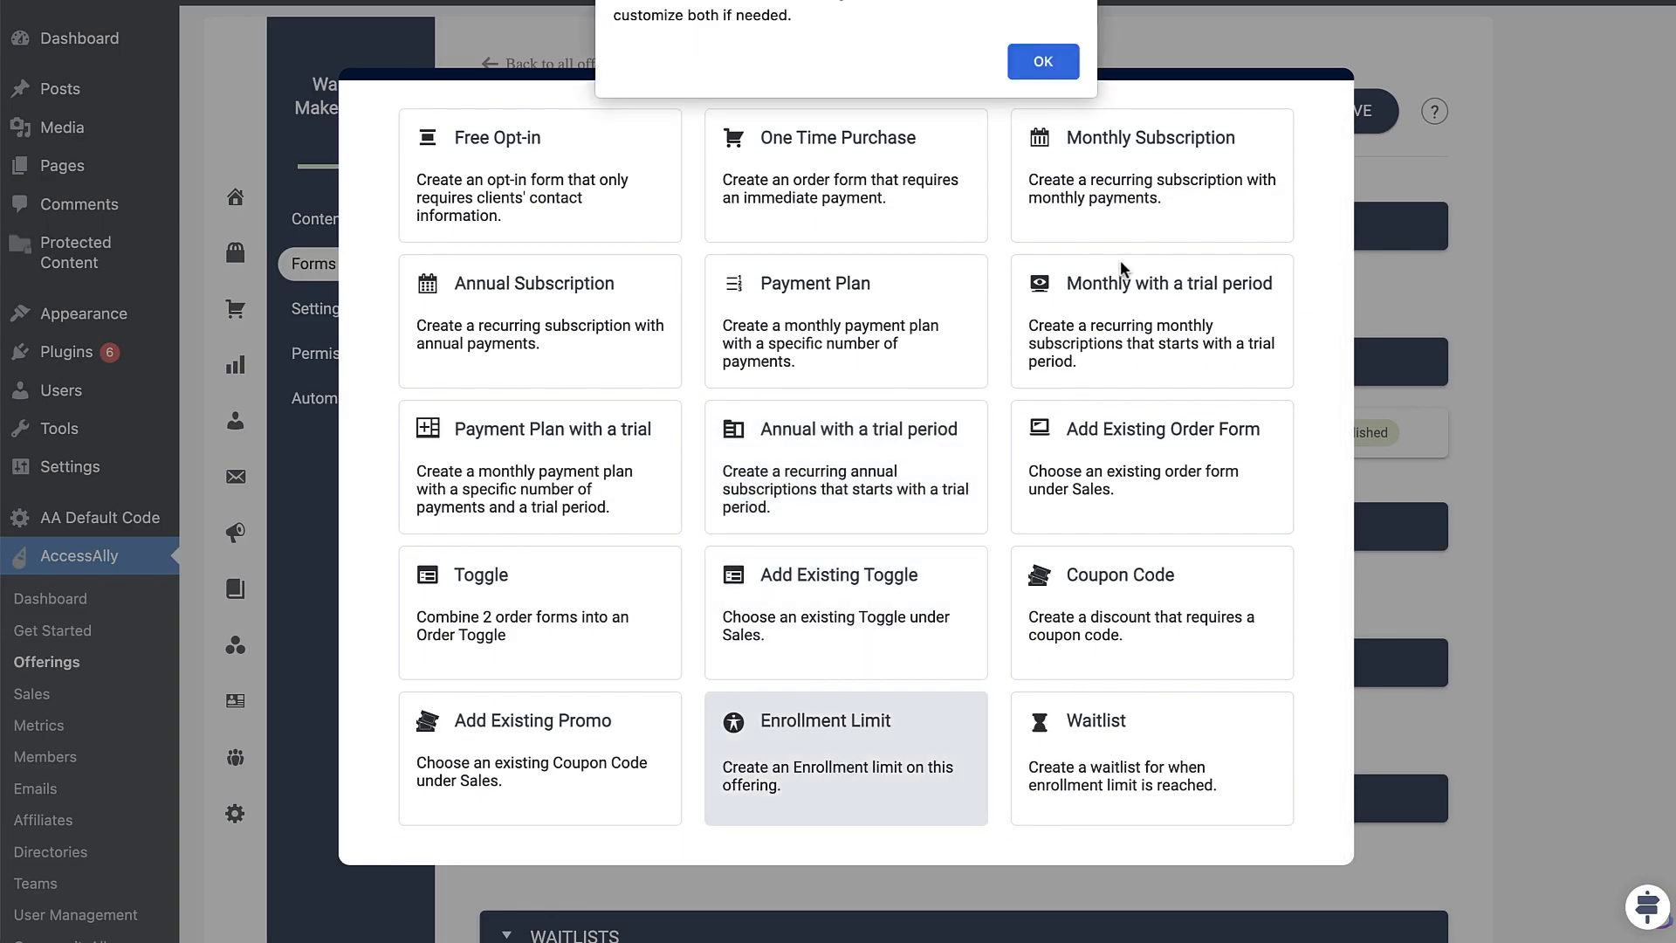
click(1039, 61)
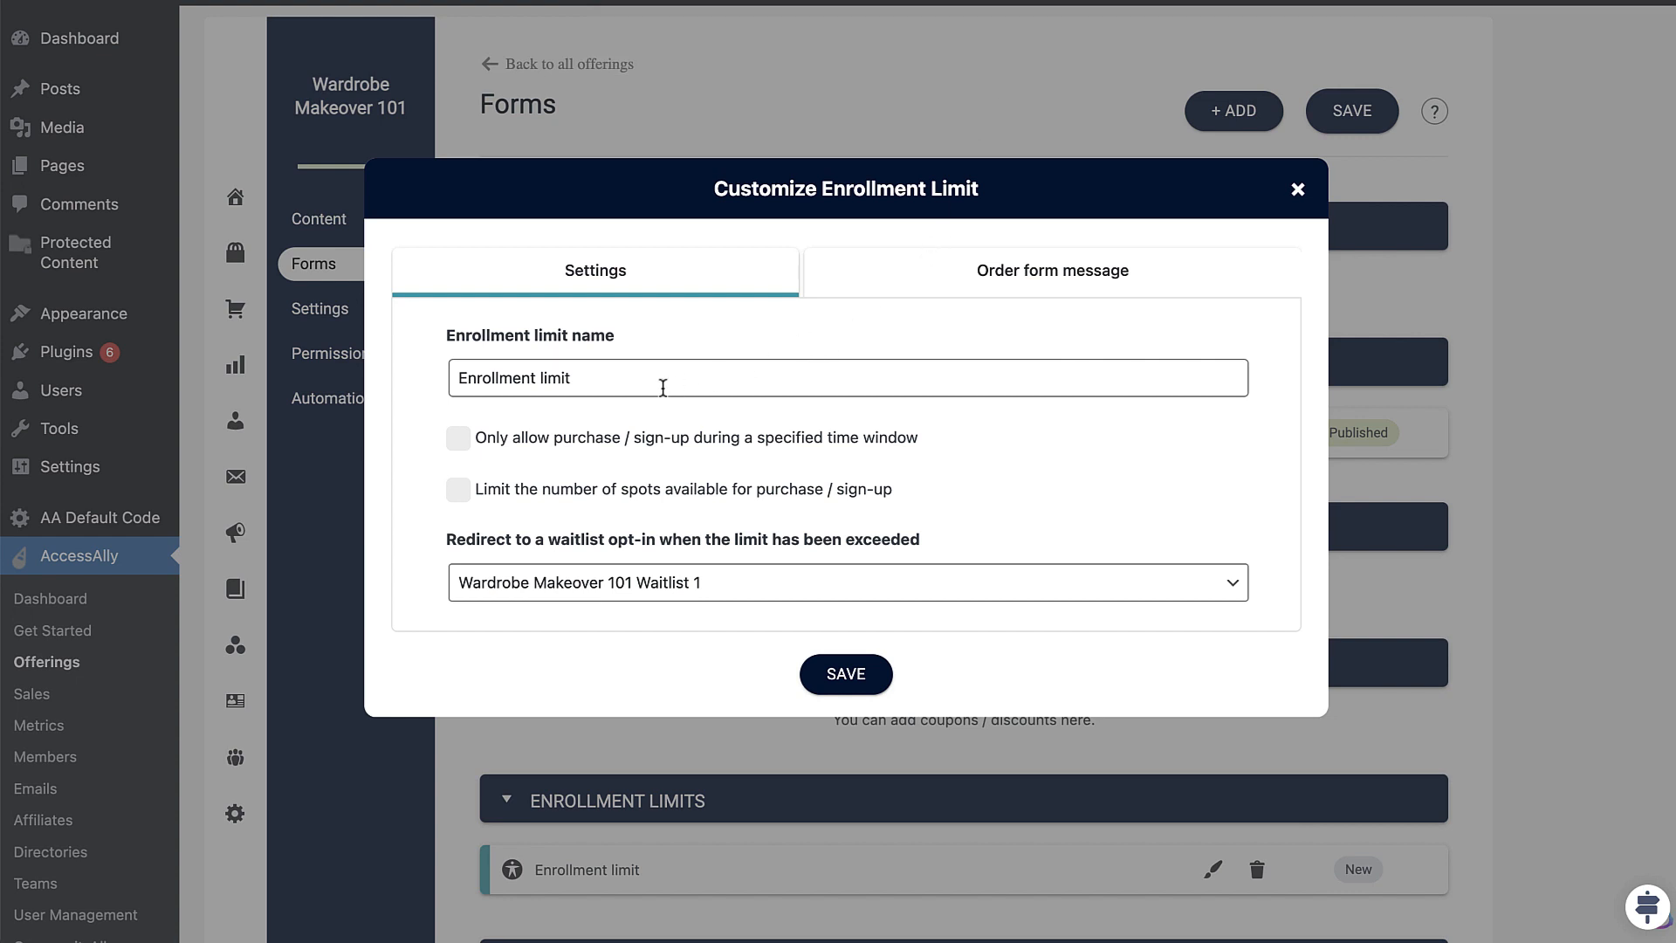
Limit the number of spots available for purchase / sign-up, with an enrollment capacity of 10
click(619, 439)
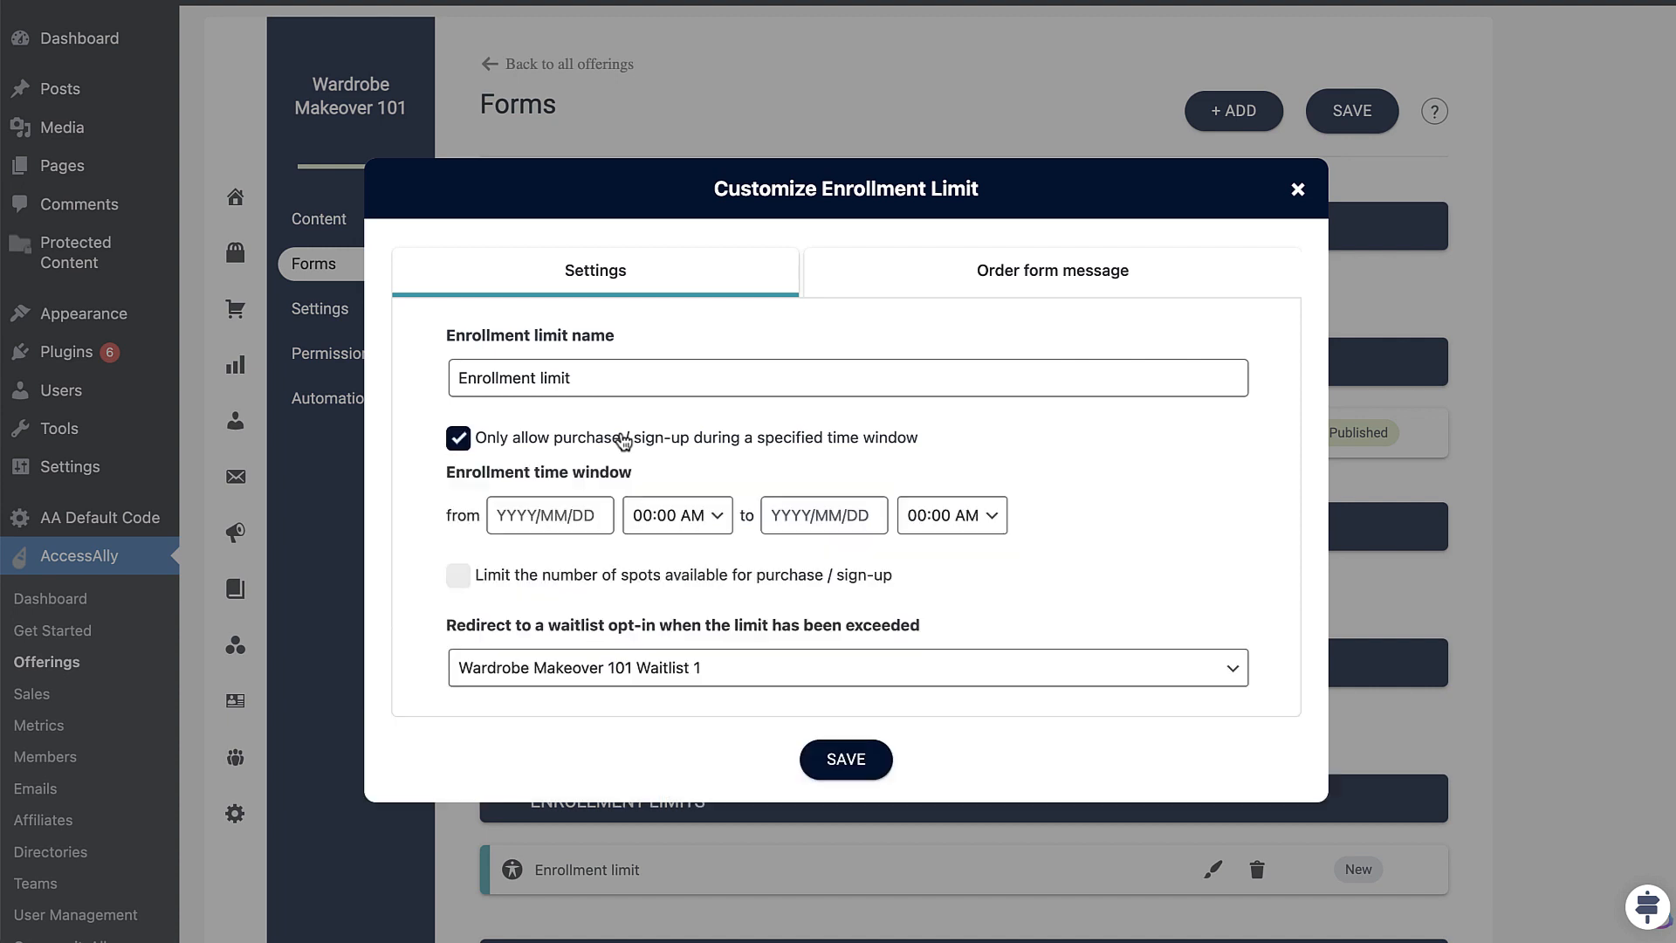
click(752, 443)
click(693, 492)
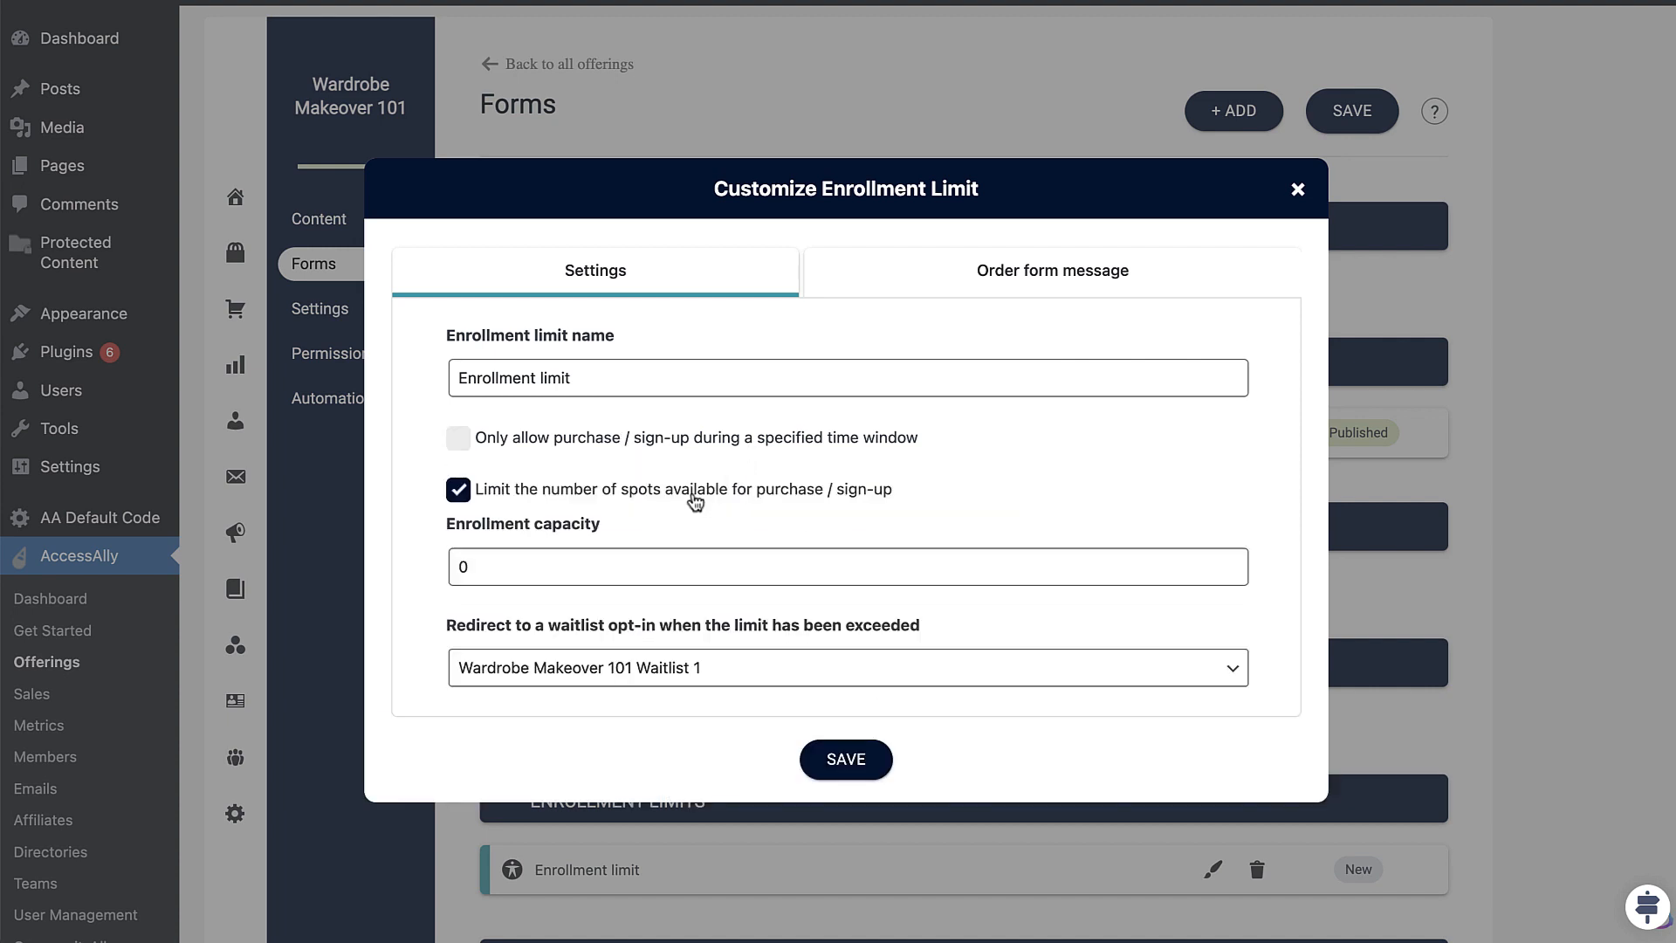
click(684, 563)
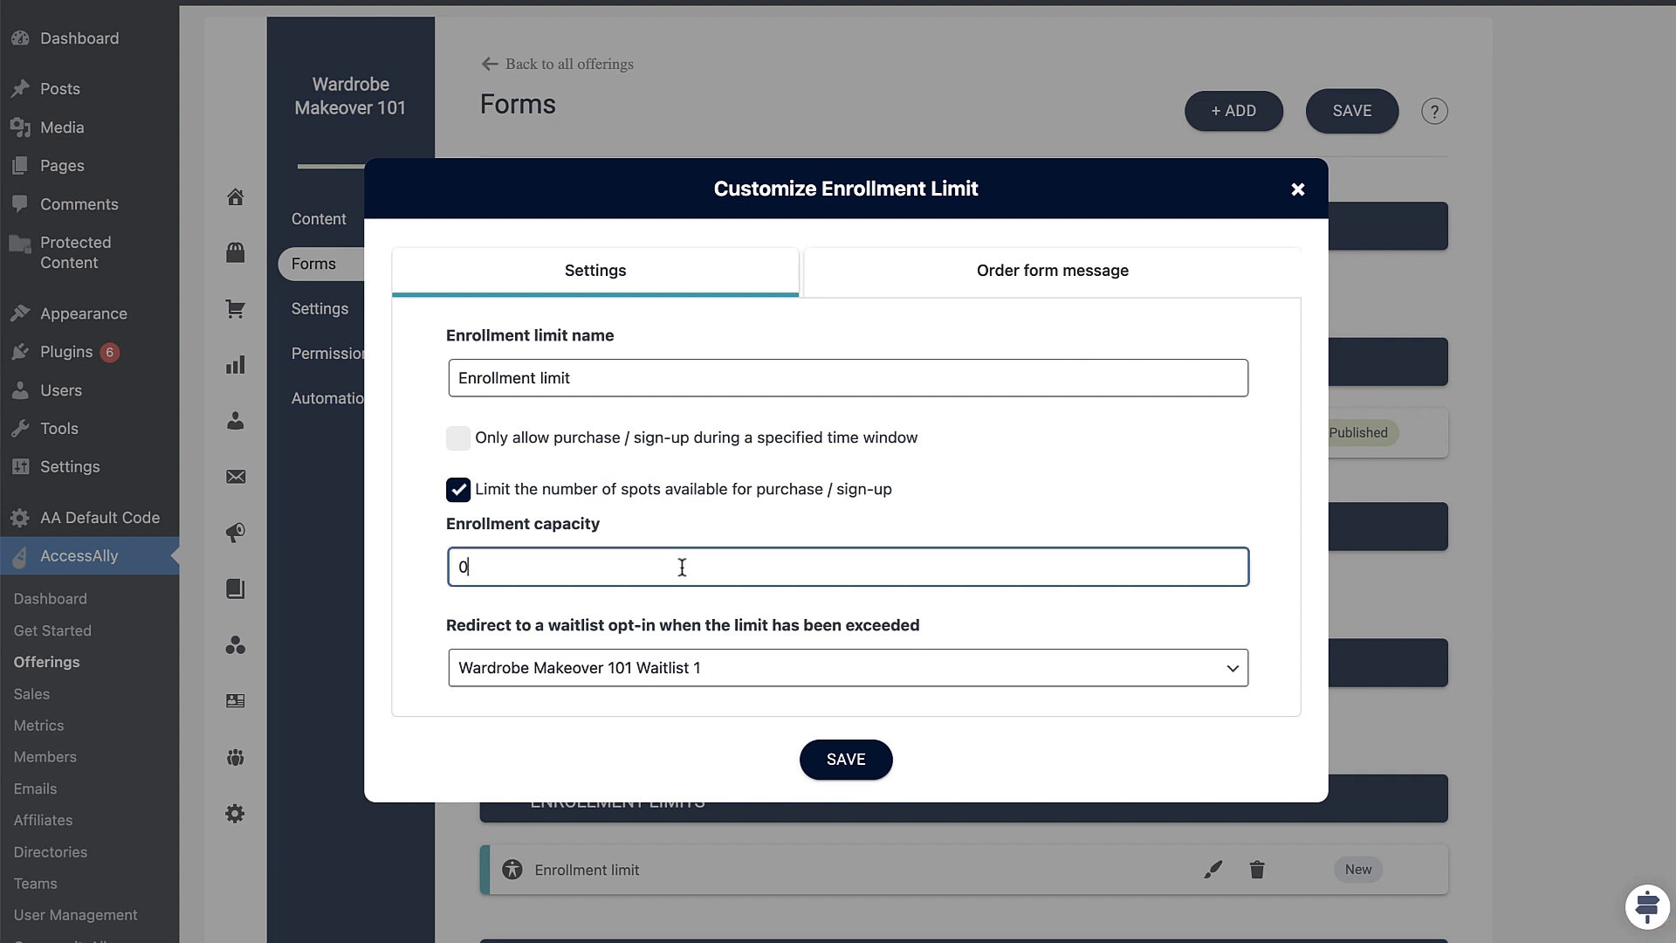
key(BackSpace)
text(10)
Restrict purchase / sign-up to an enrollment time window from 2022/10/19 to 2022/10/31
click(597, 438)
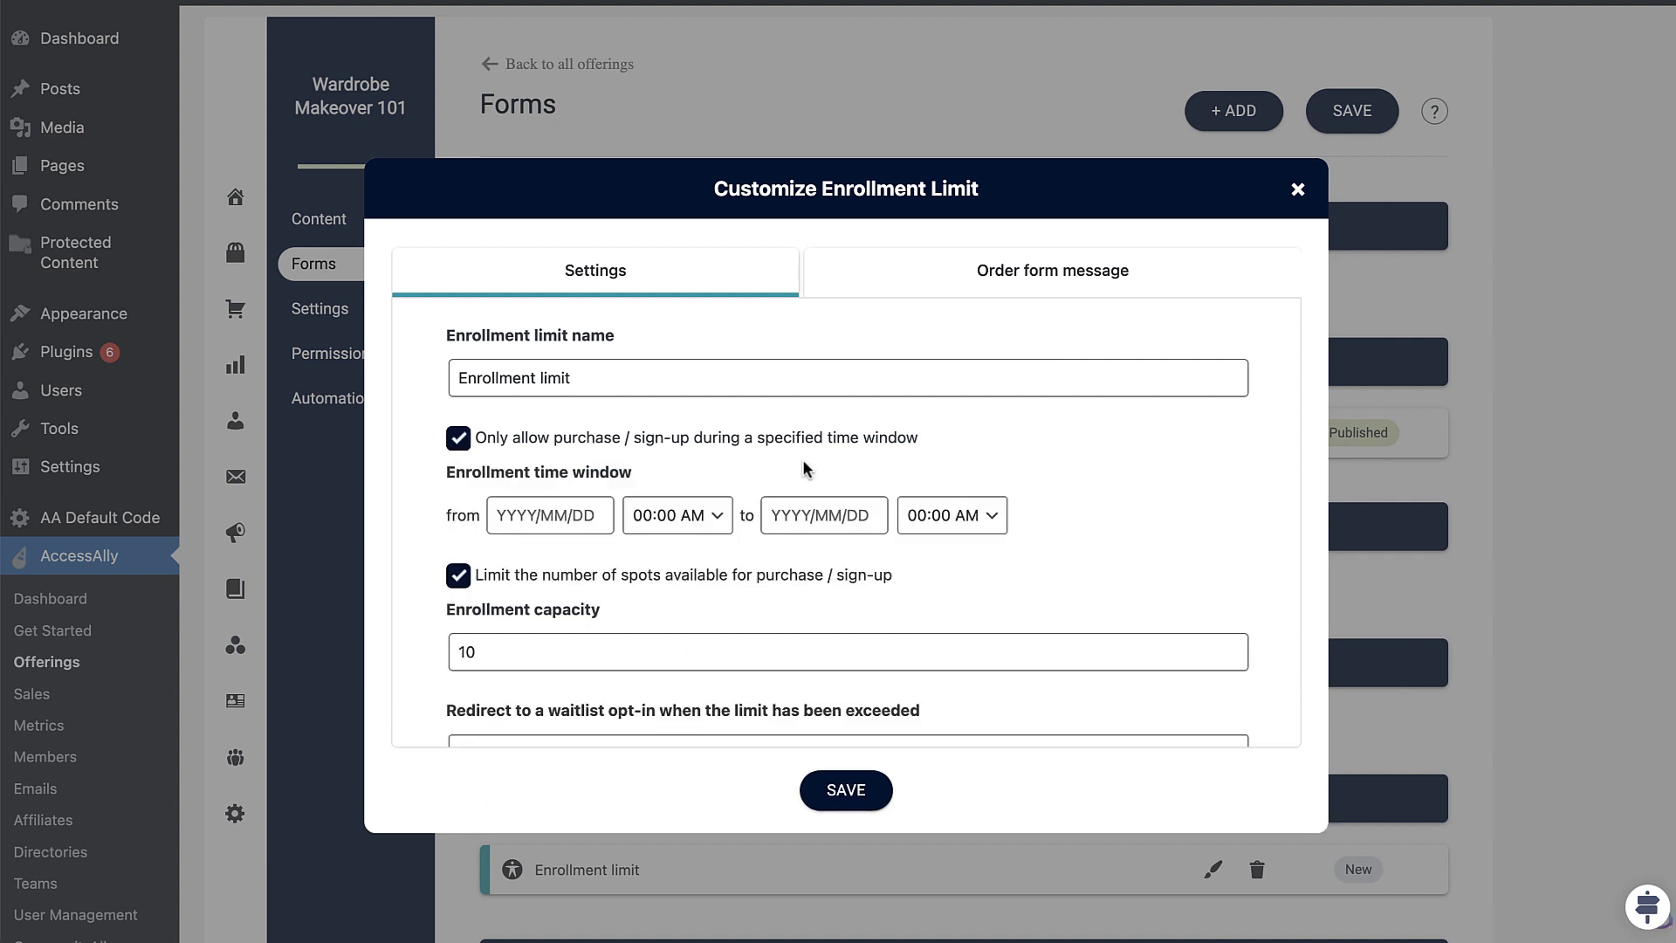
click(564, 520)
click(595, 716)
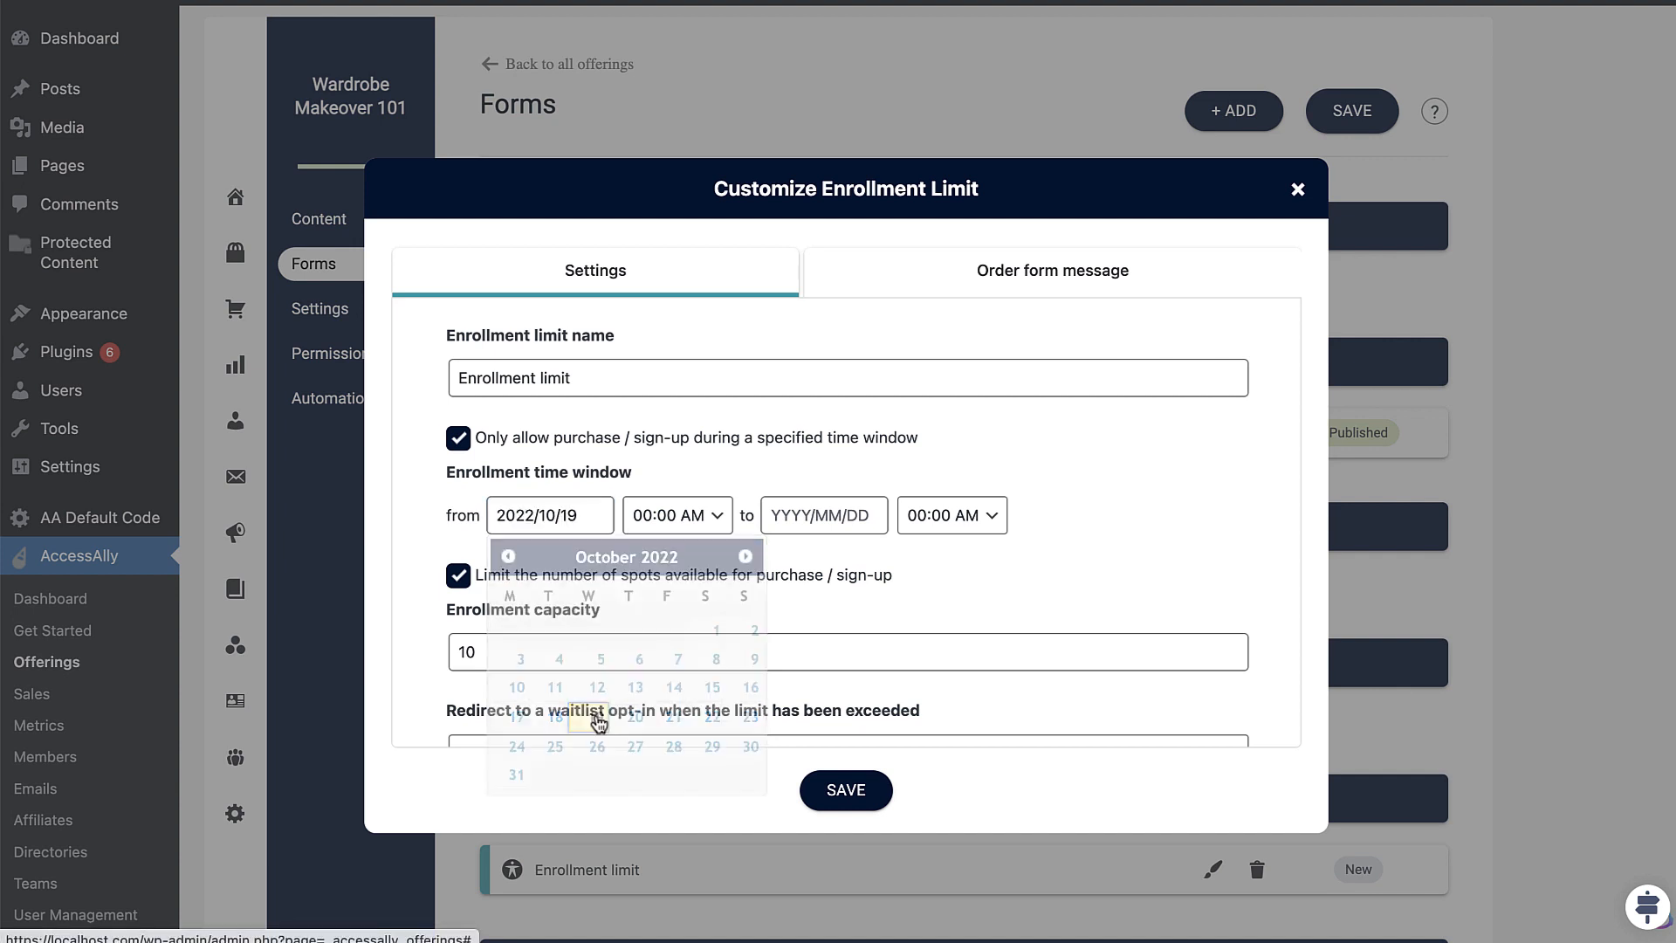
click(836, 527)
click(790, 776)
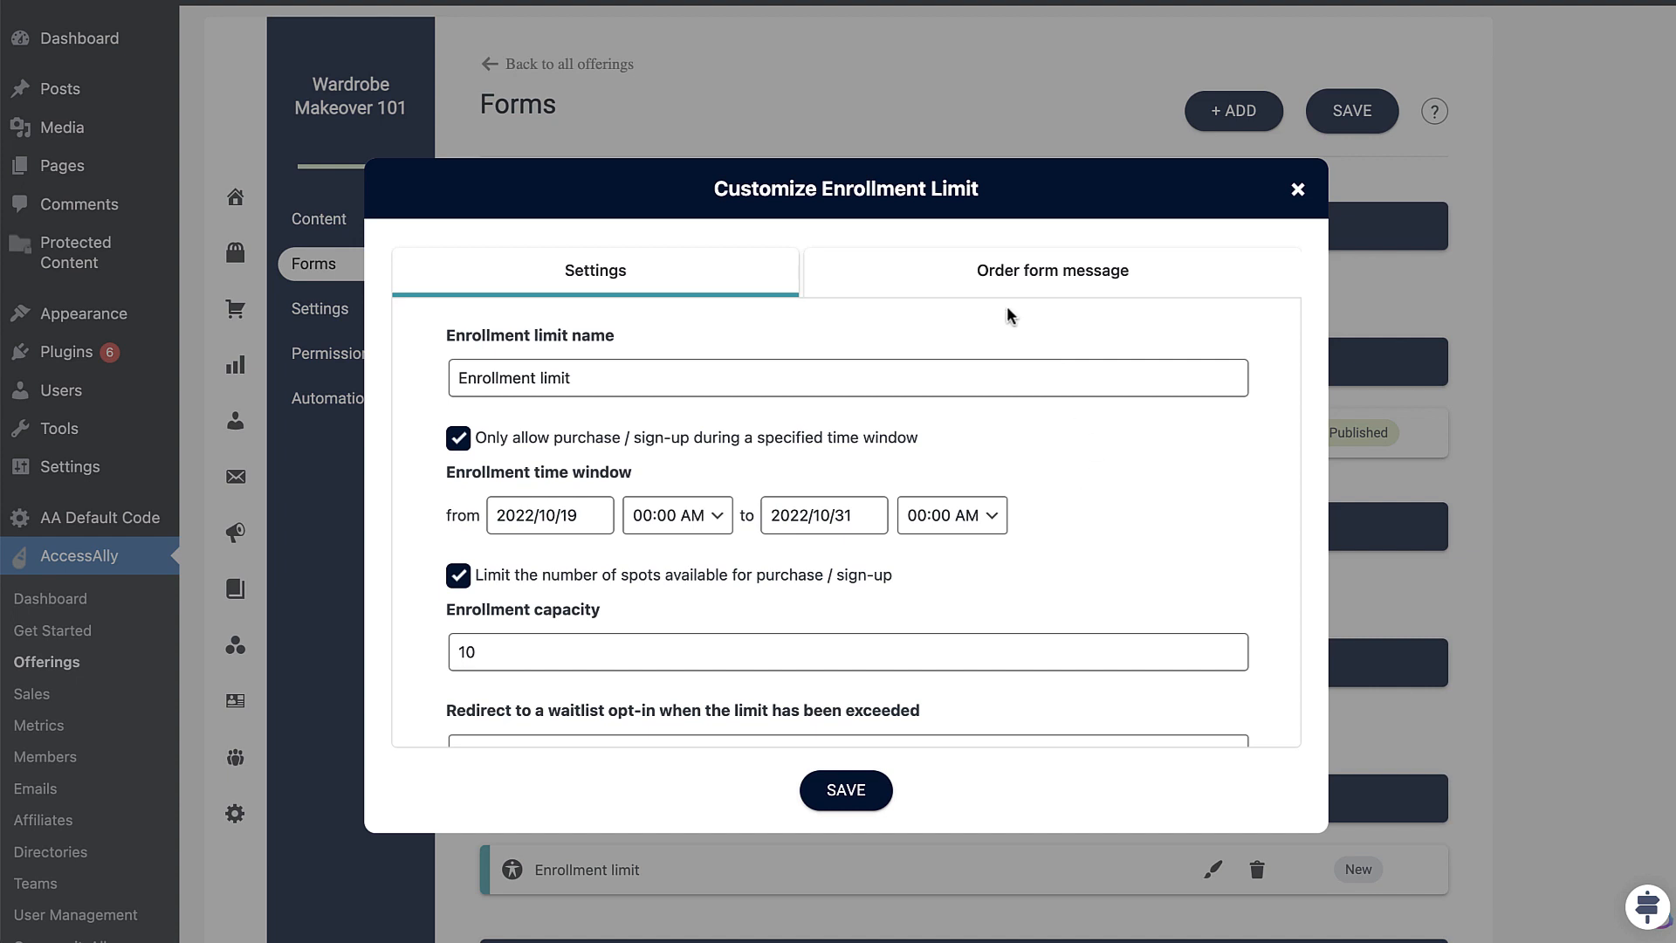
Put the countdown timer placeholder on its own line above the seat text in the enrollment limit's order form message and check the preview
click(989, 286)
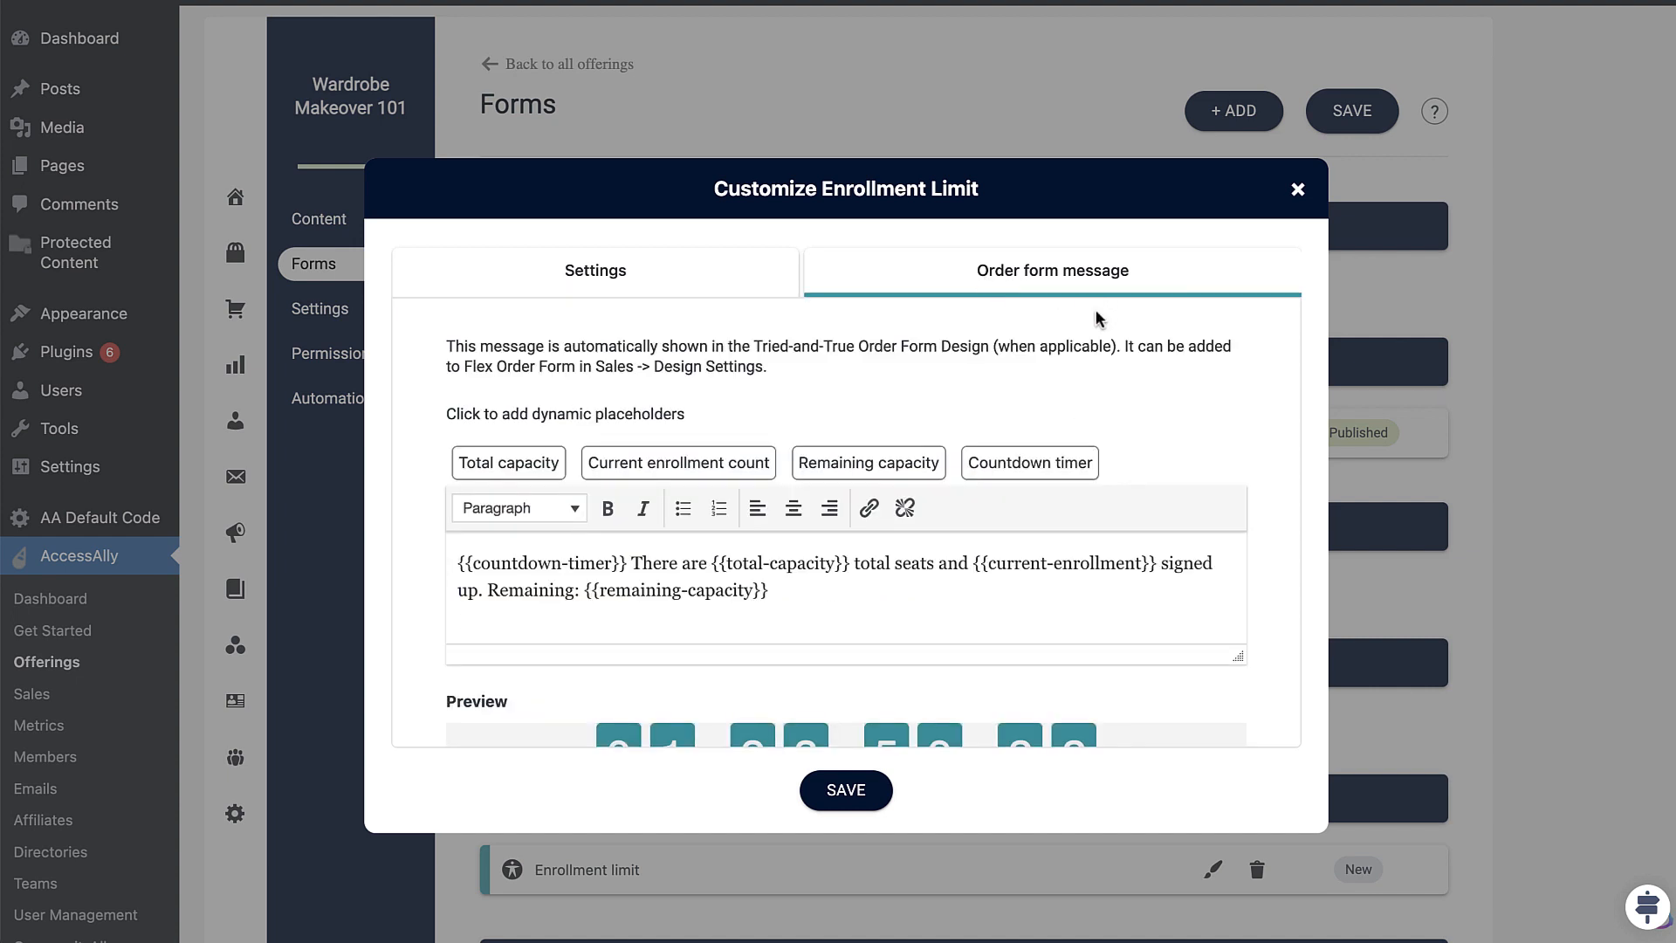
scroll(1279, 417, down, 3)
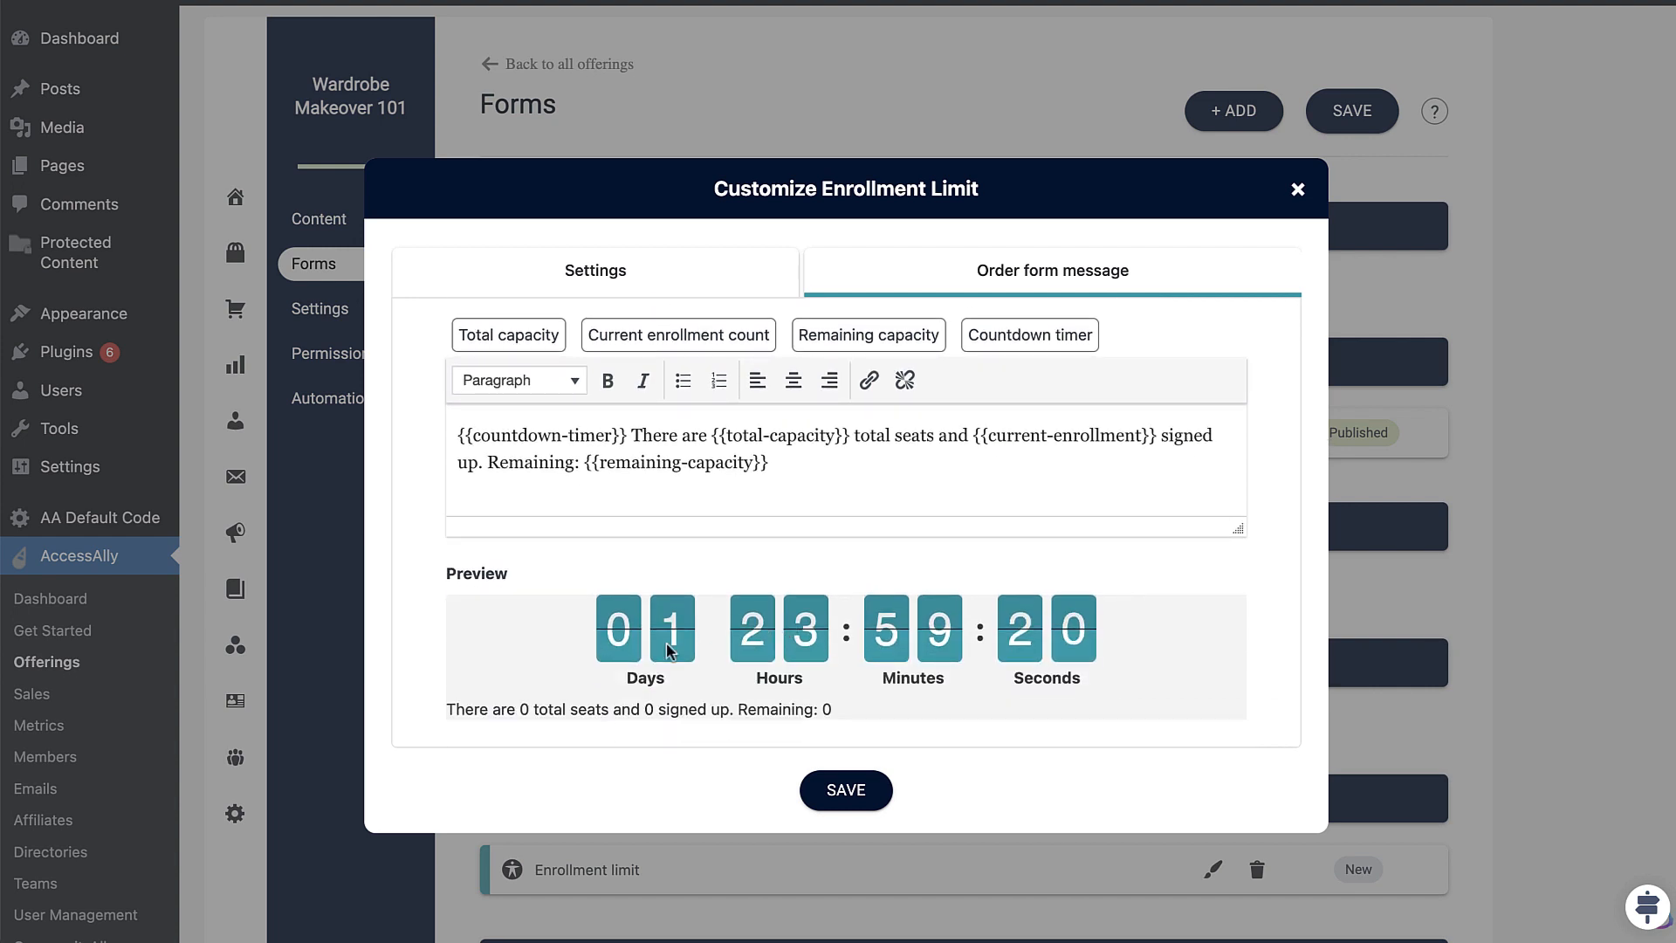
scroll(864, 594, up, 2)
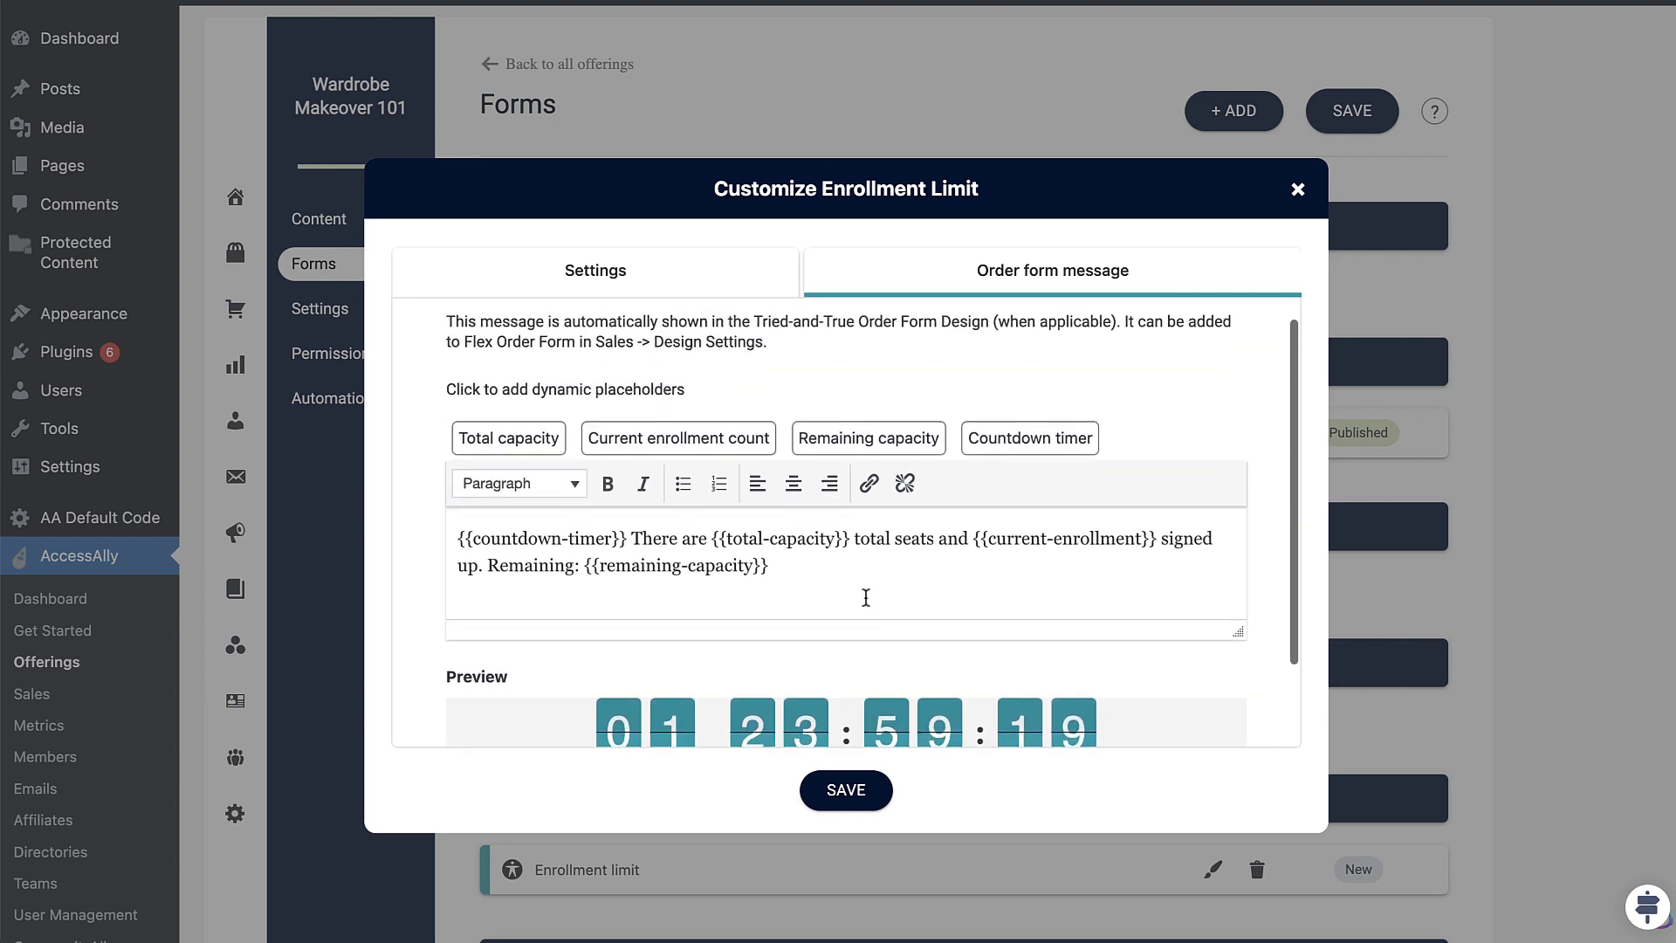
click(629, 538)
key(Return)
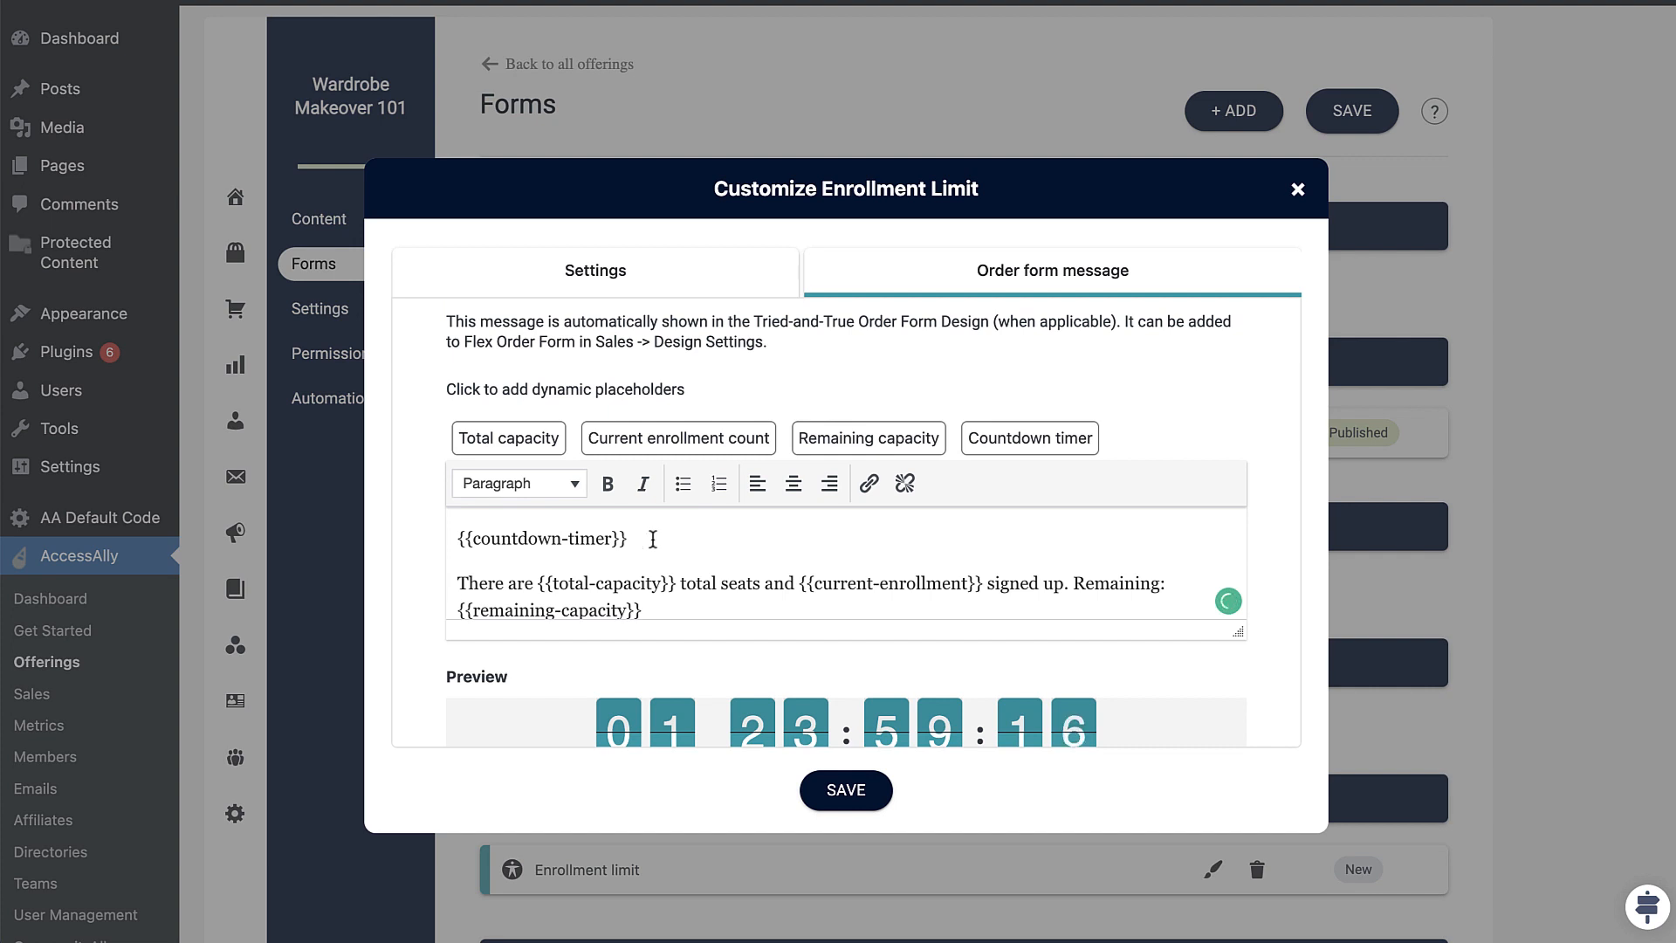
scroll(673, 545, up, 1)
scroll(673, 545, down, 1)
scroll(705, 666, down, 2)
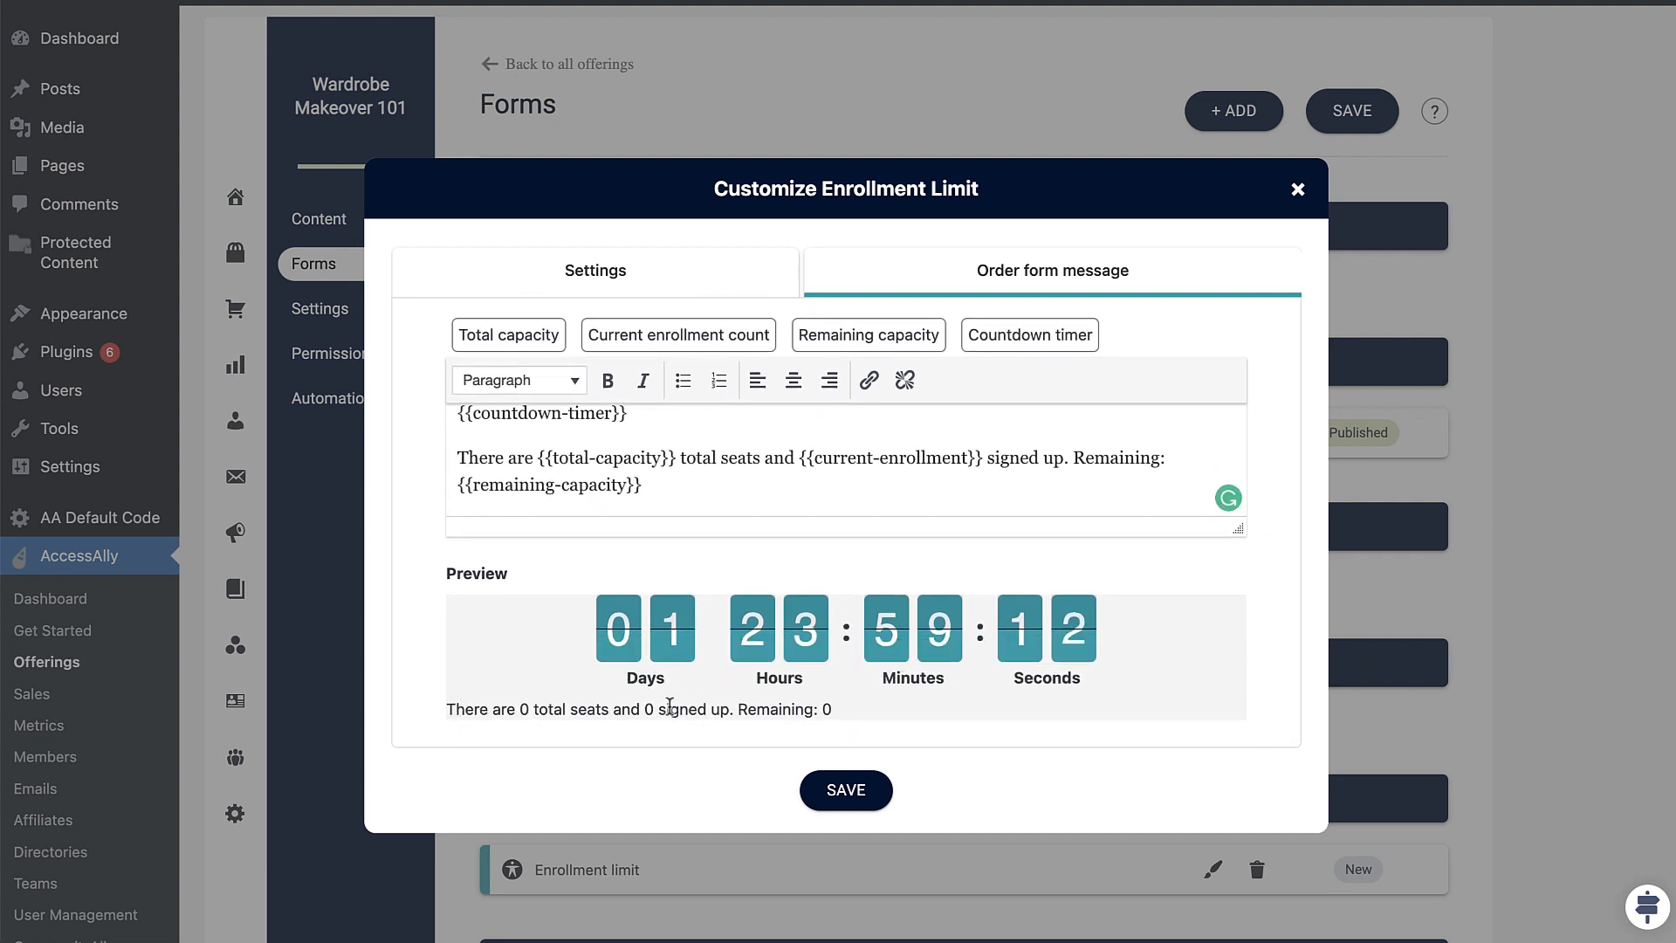
scroll(848, 702, up, 2)
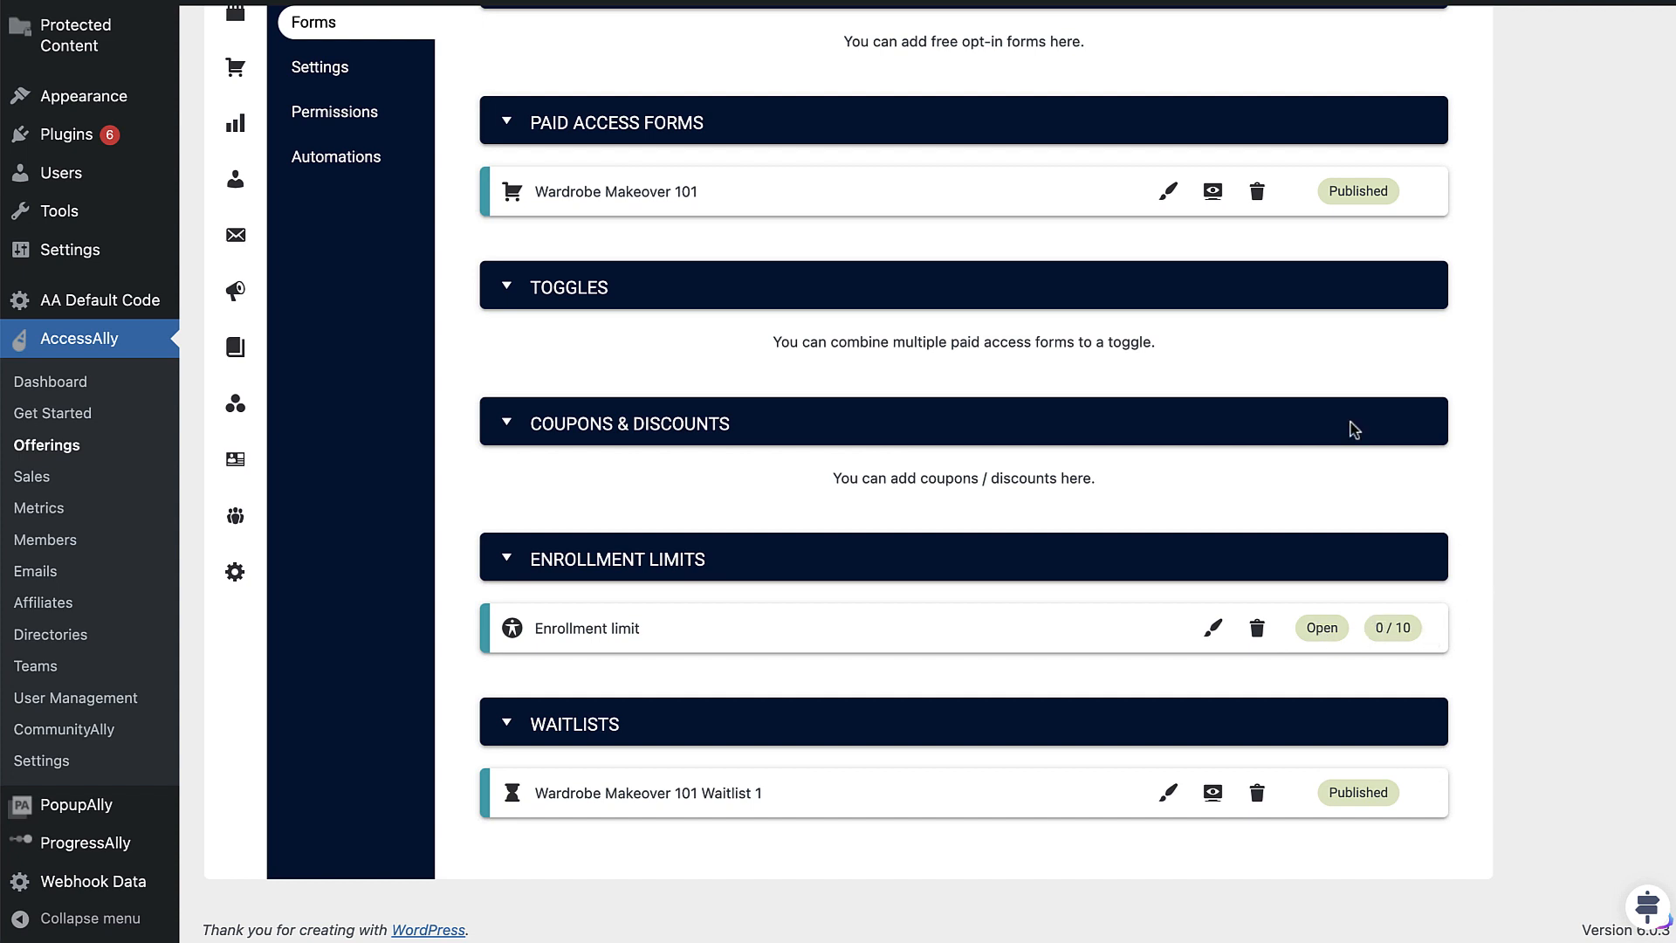
Review the Wardrobe Makeover 101 order form's available designs and the pane layout of the Side by side design
click(1167, 191)
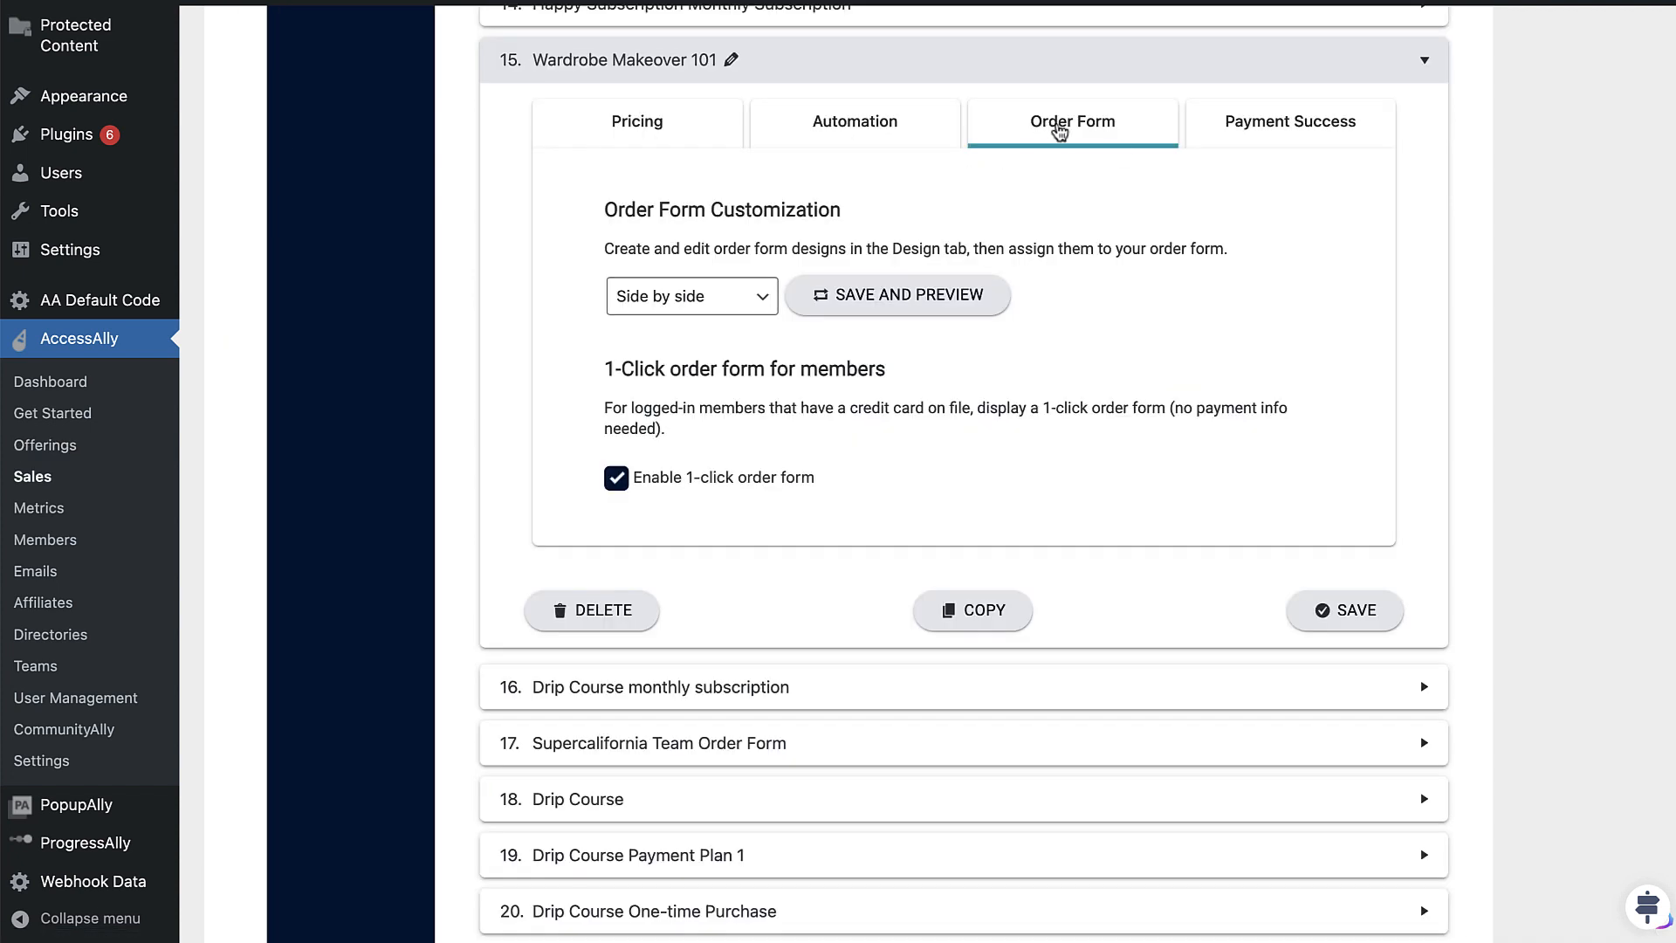
click(701, 297)
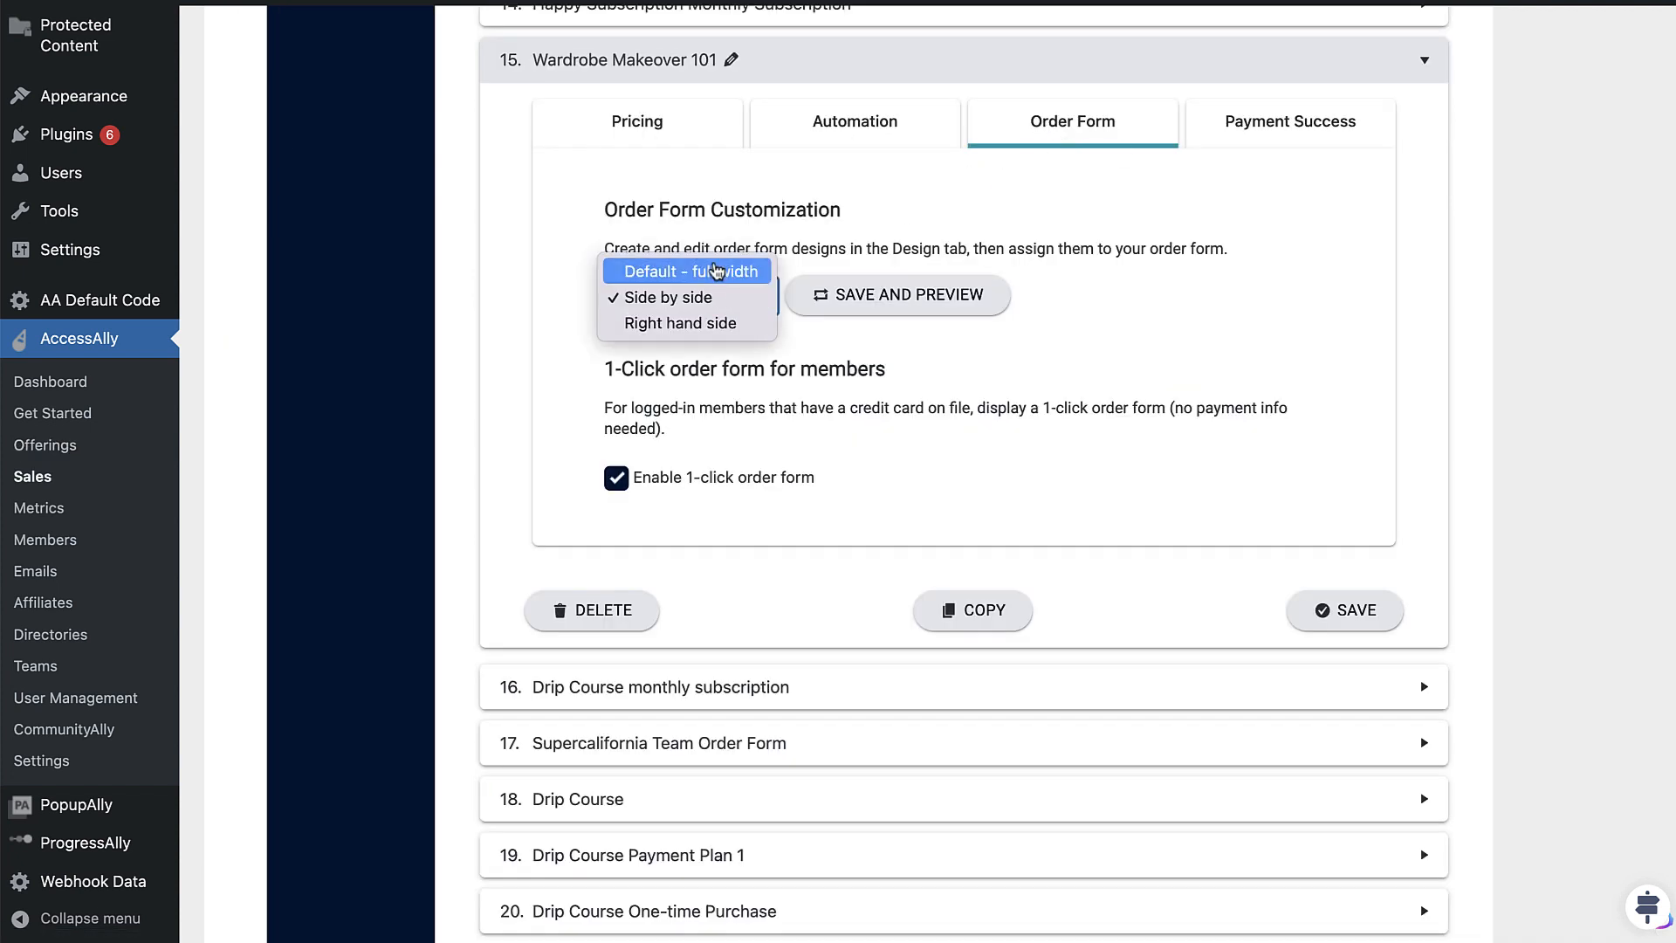
click(970, 264)
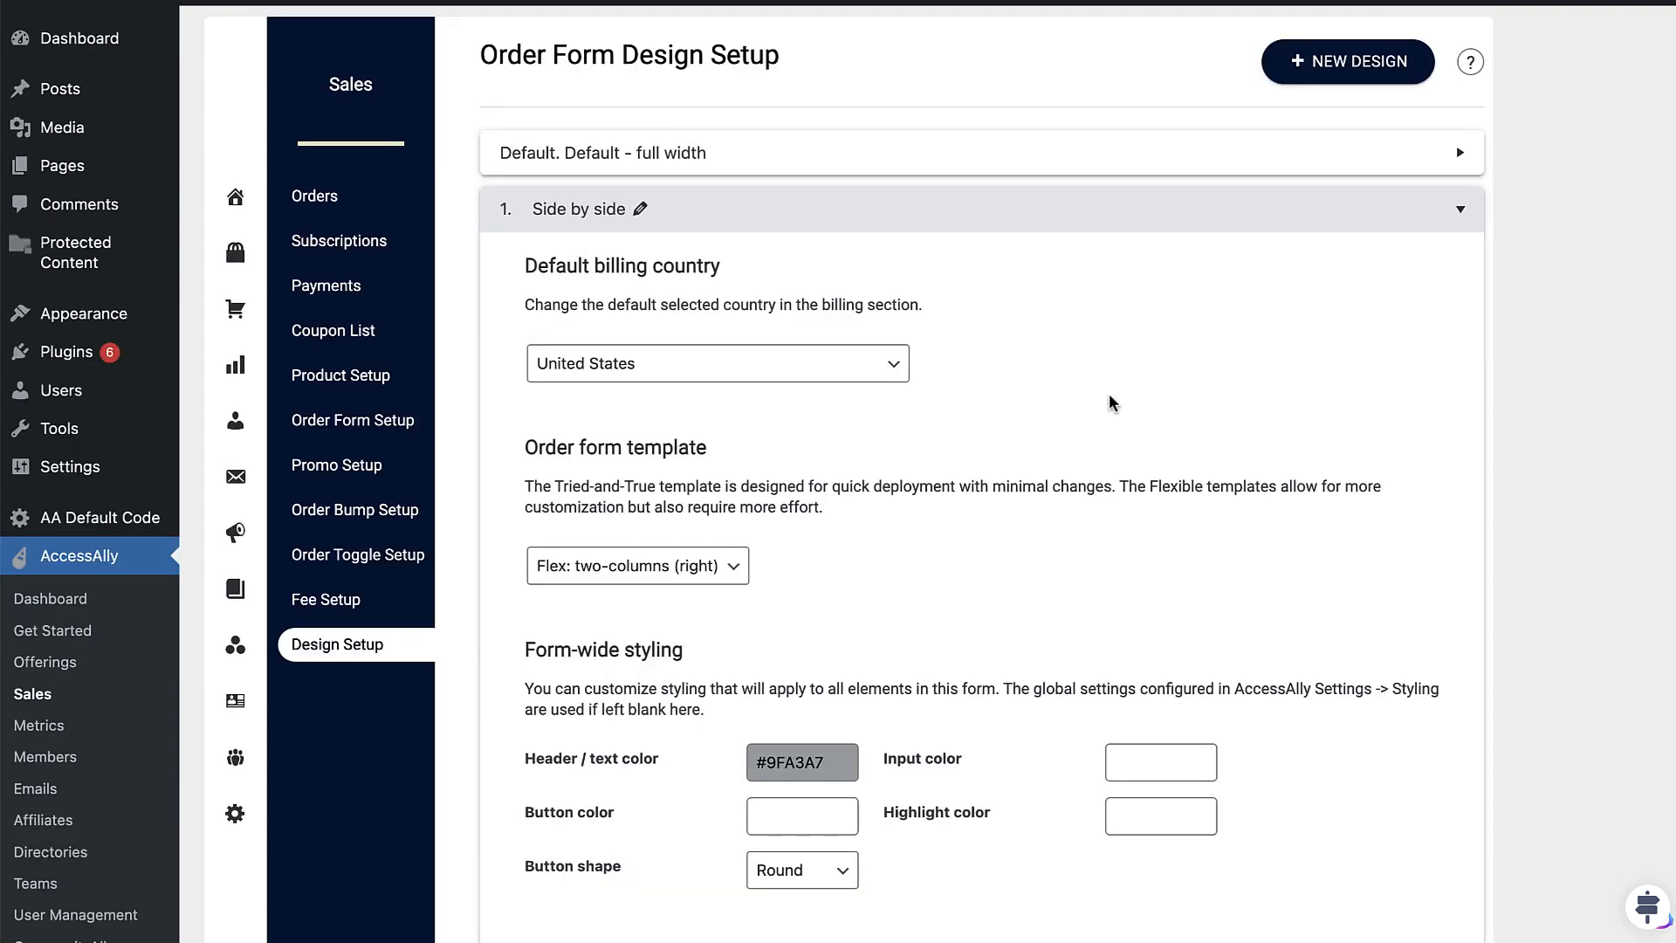
scroll(1109, 392, down, 15)
scroll(1110, 397, up, 5)
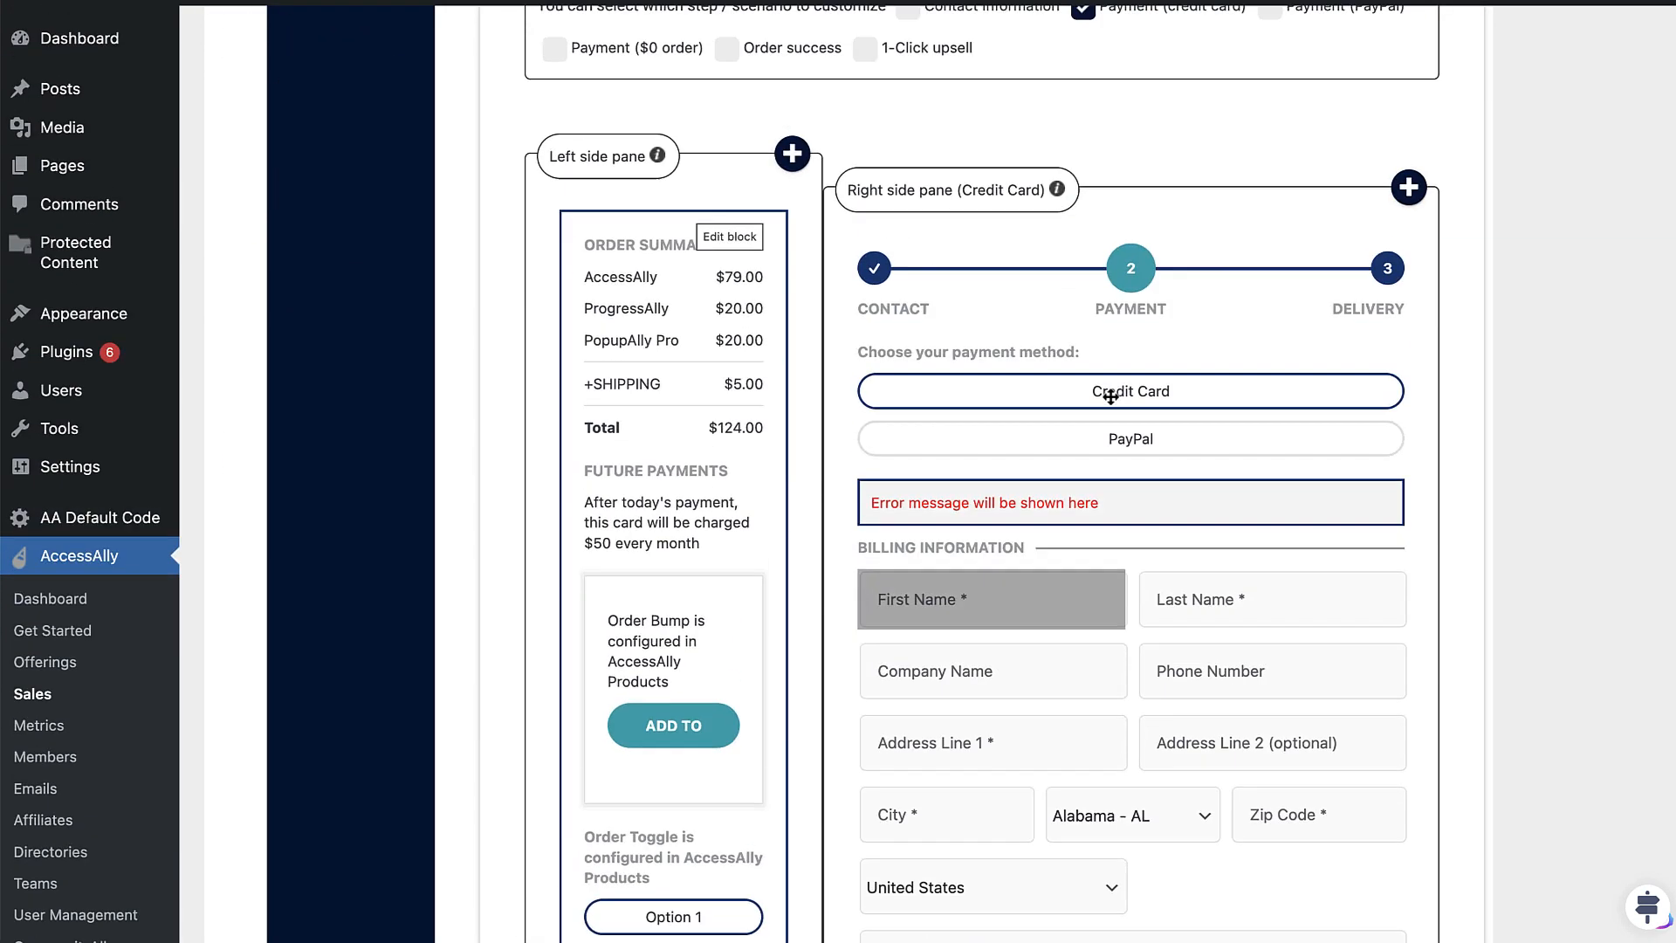
click(792, 332)
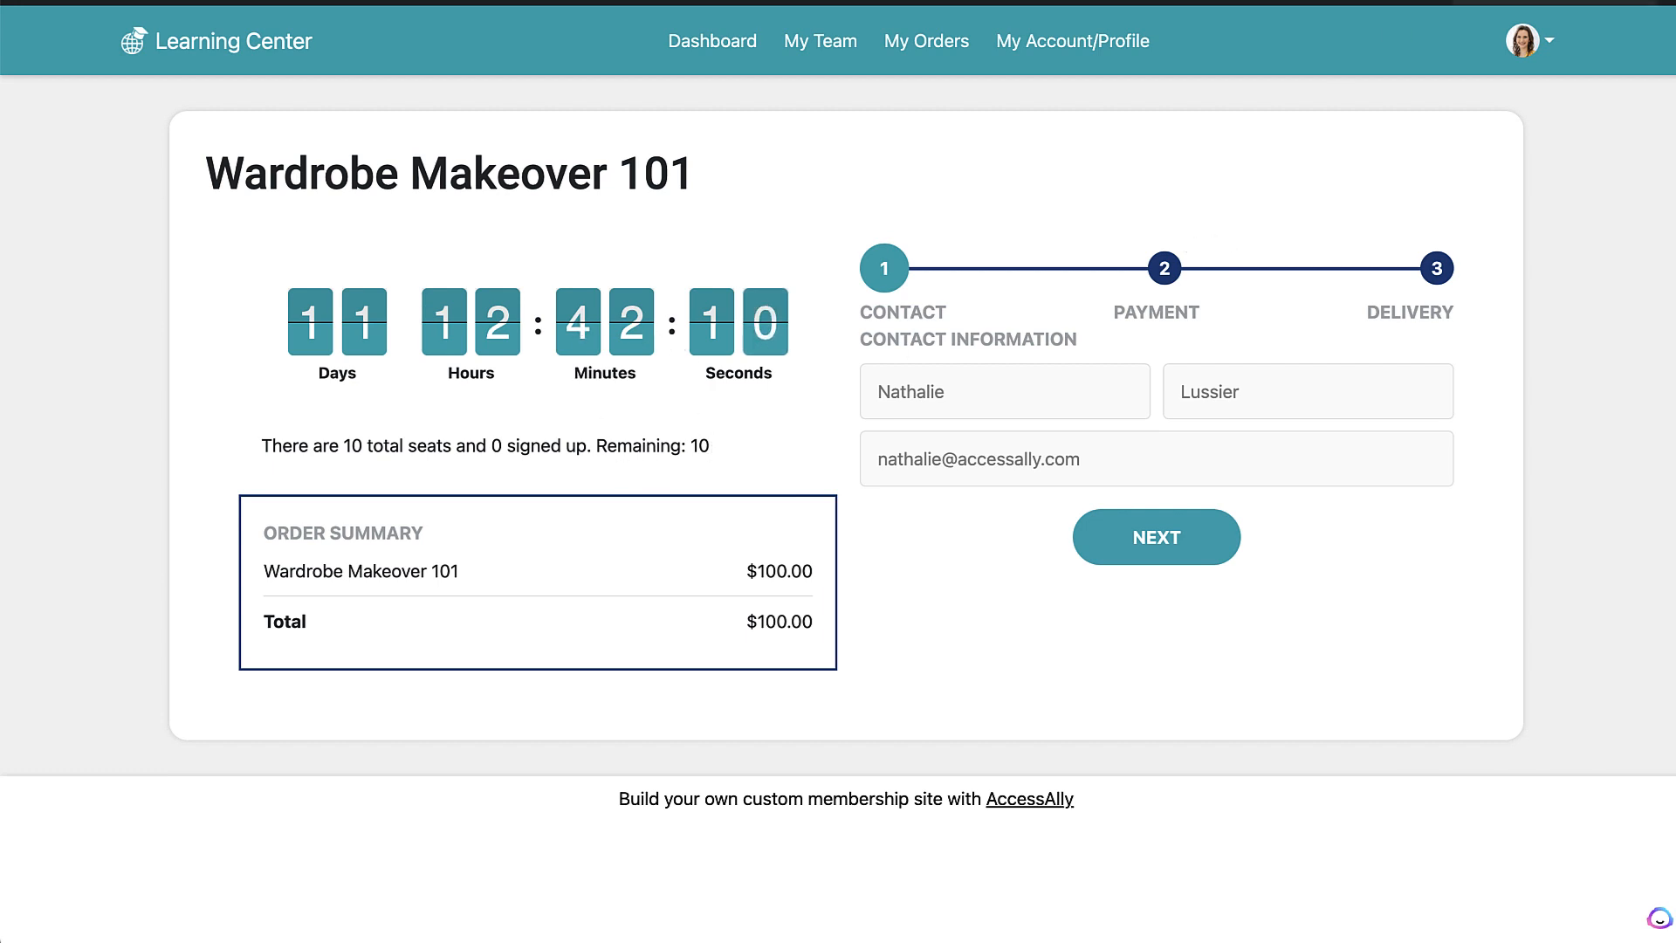
Review the live Wardrobe Makeover 101 Waitlist 1 page and the element types available for its opt-in form
click(1514, 1)
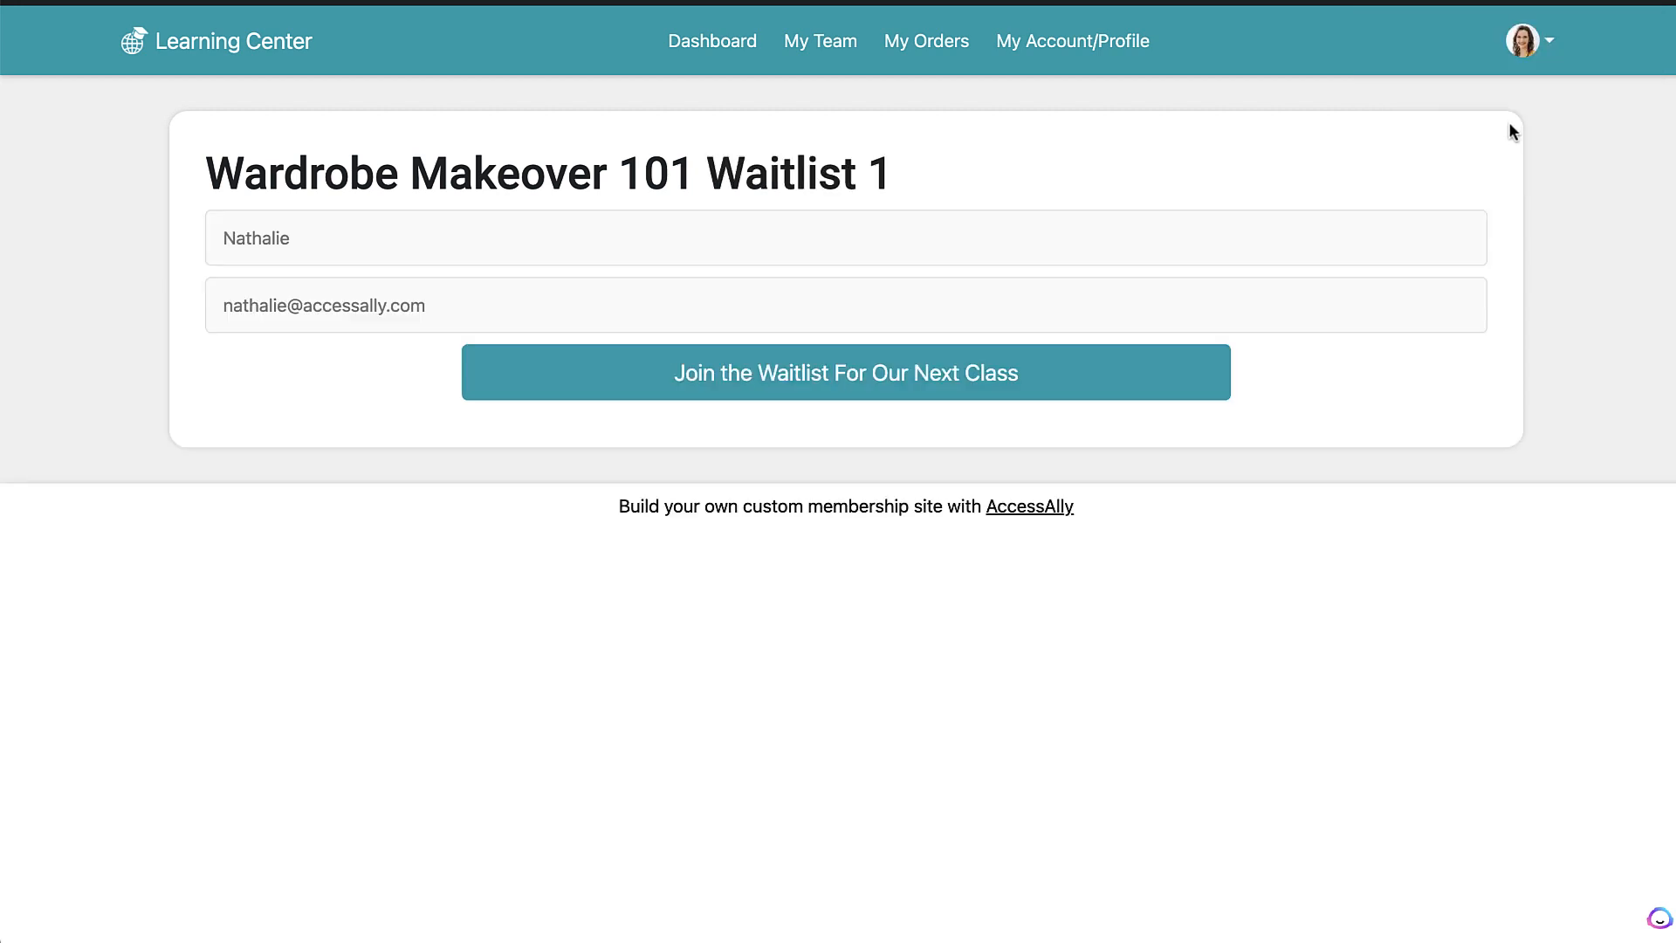
click(1270, 1)
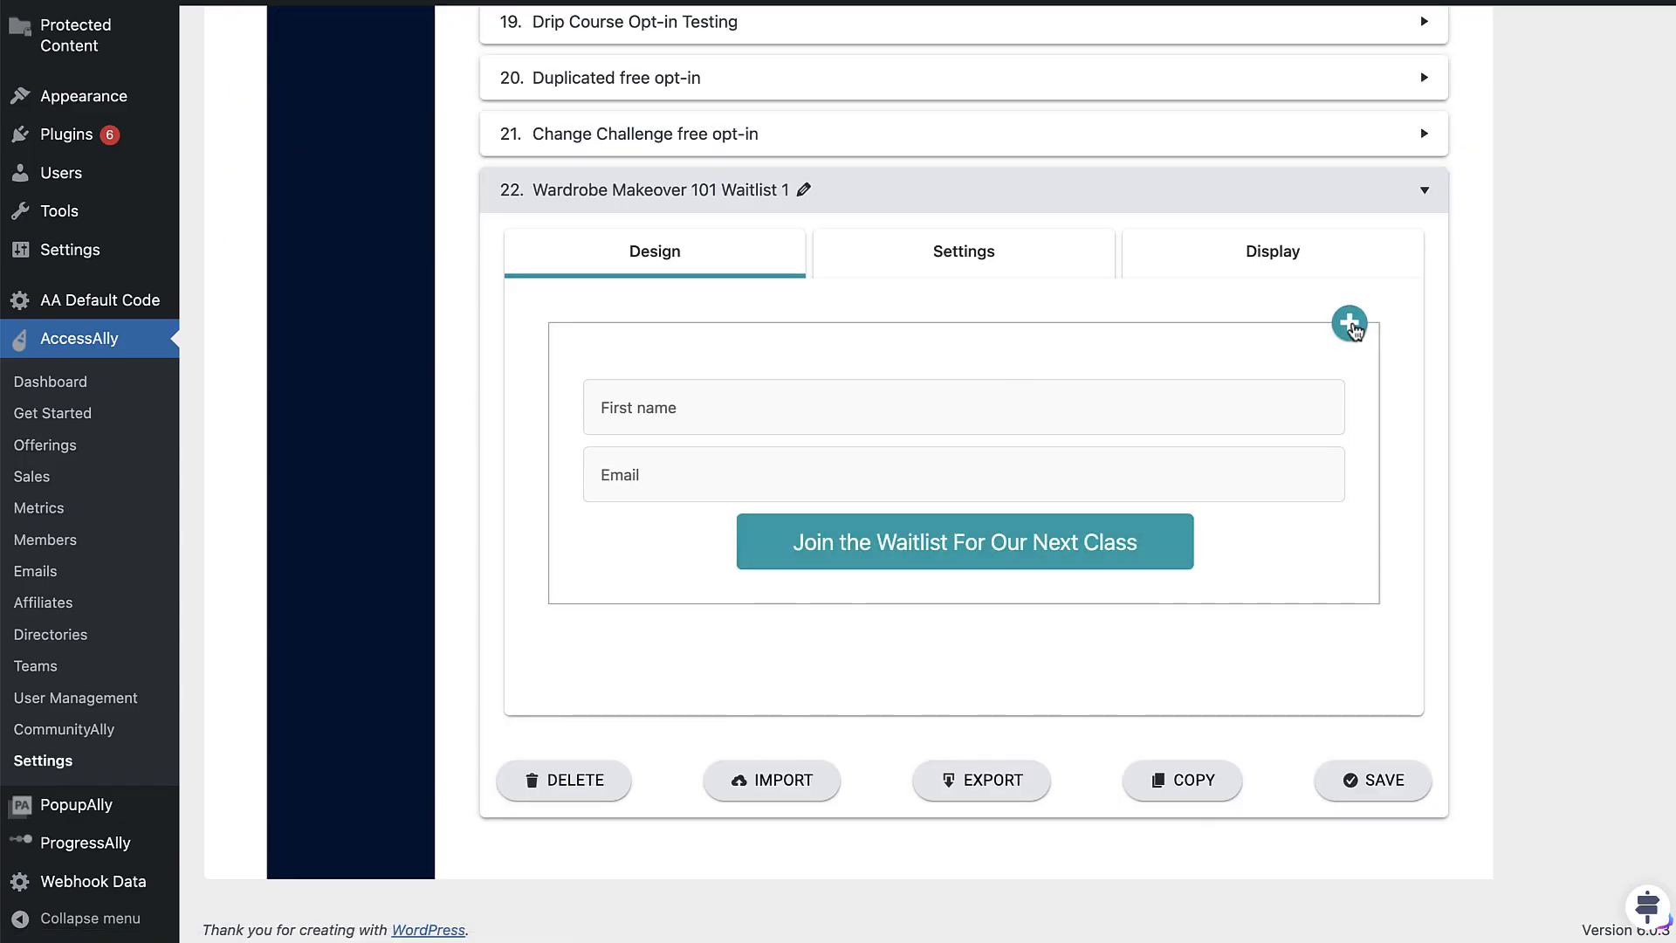
click(1348, 323)
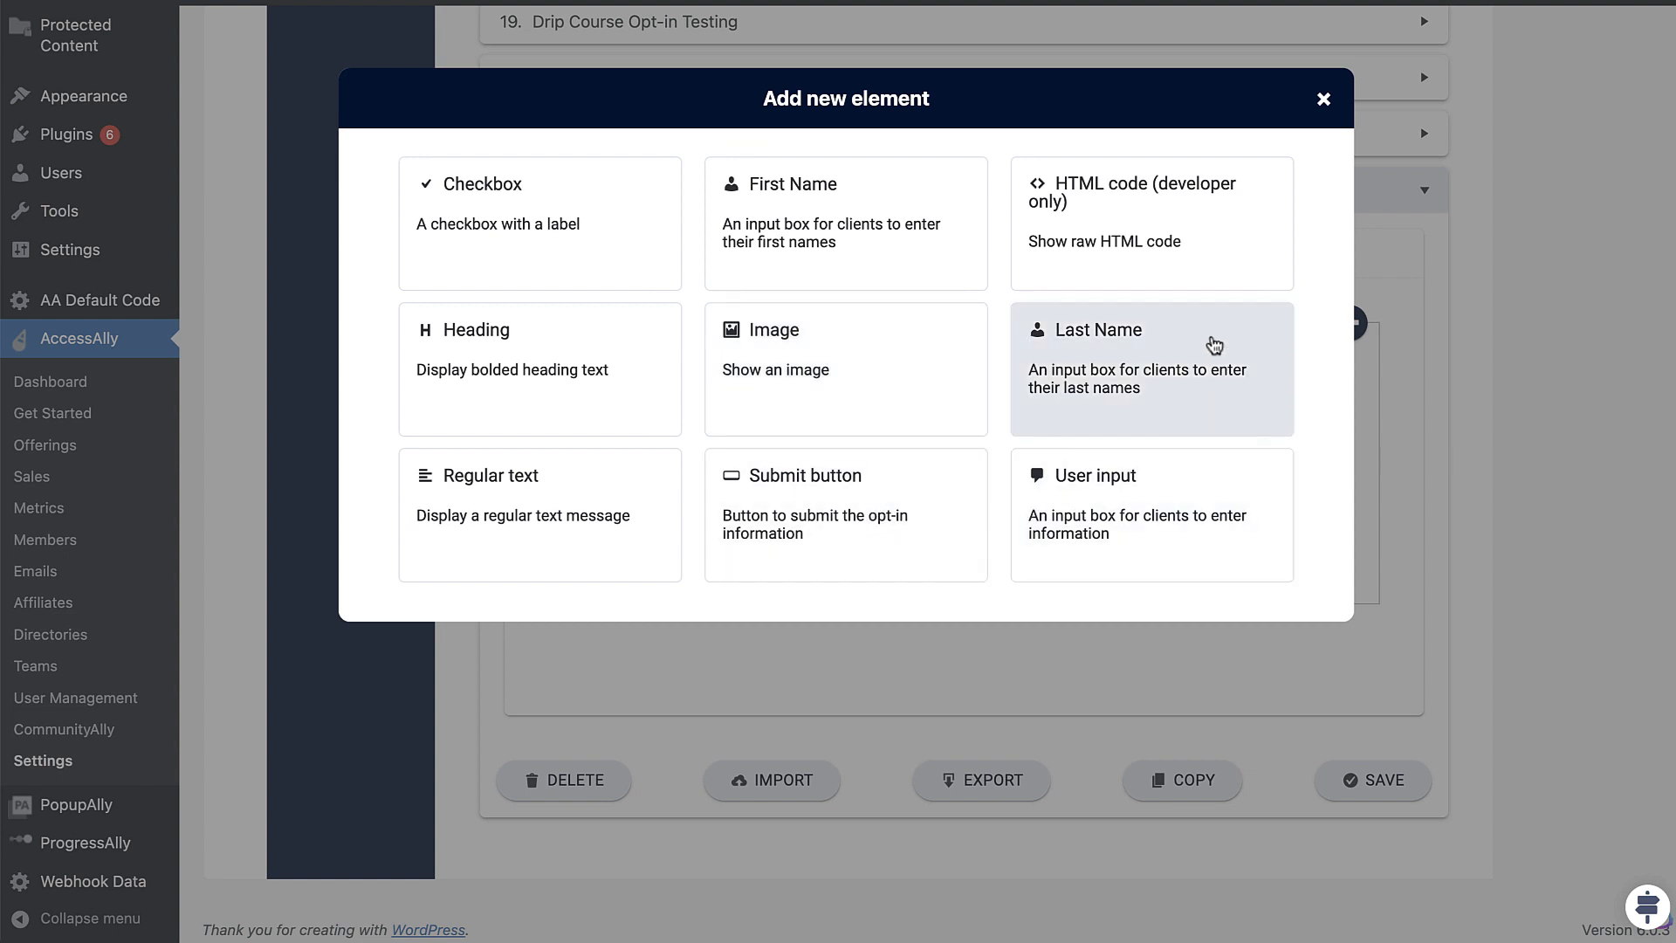
click(1323, 99)
click(964, 262)
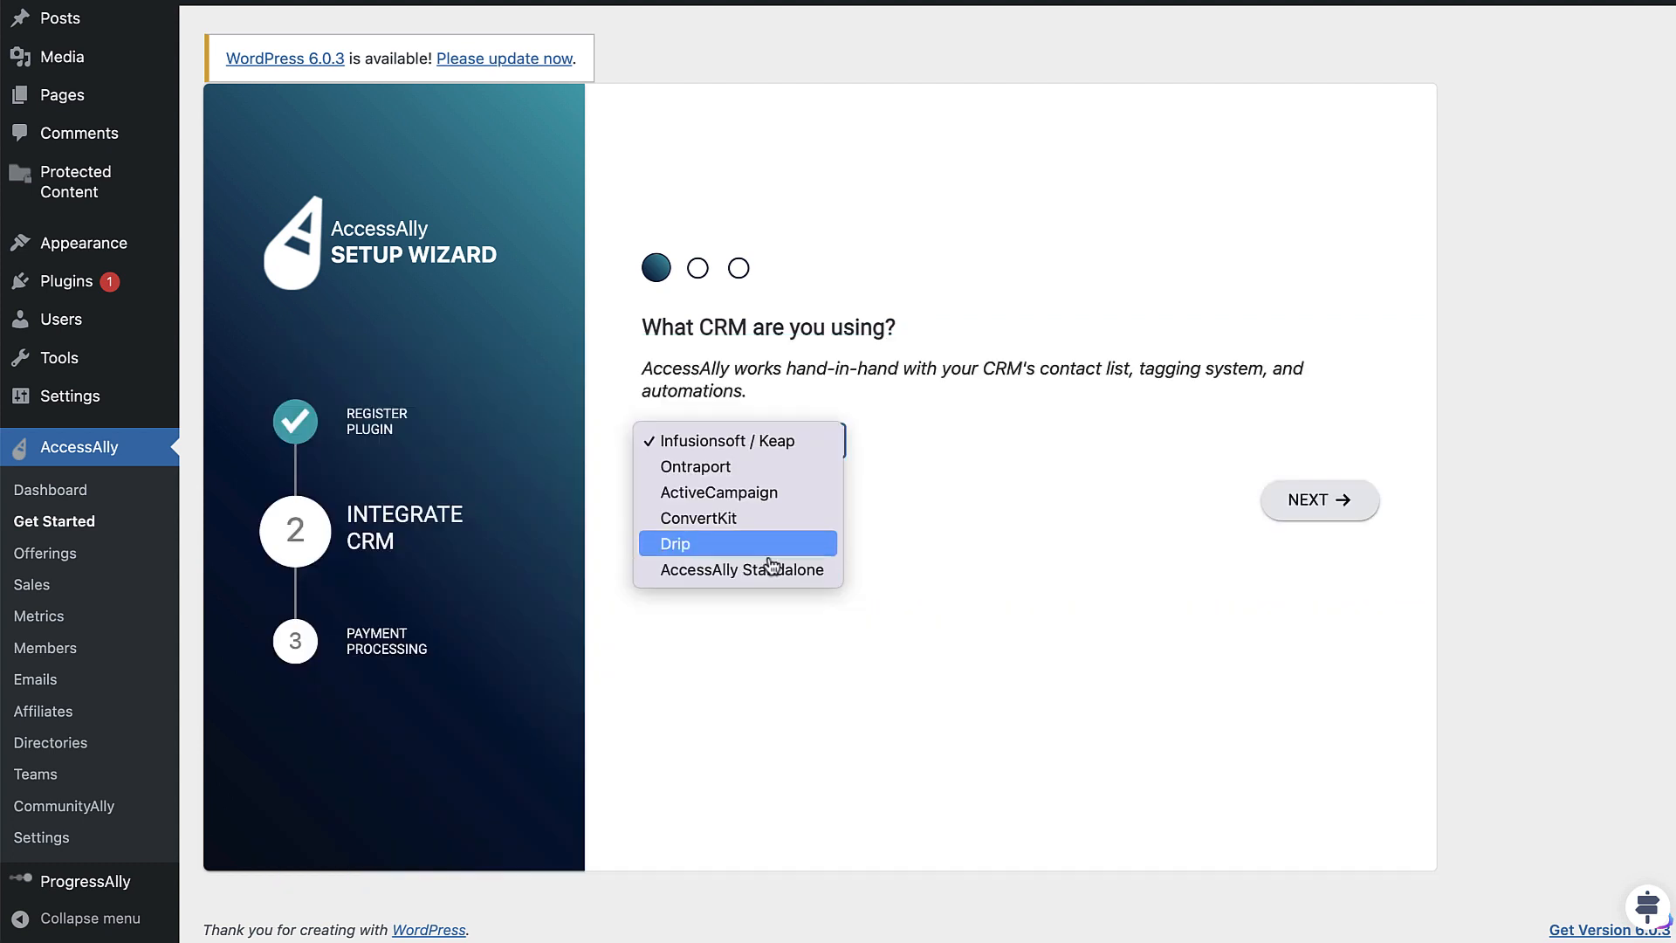
Dismiss the CRM choices in the Setup Wizard without picking a different CRM
click(968, 411)
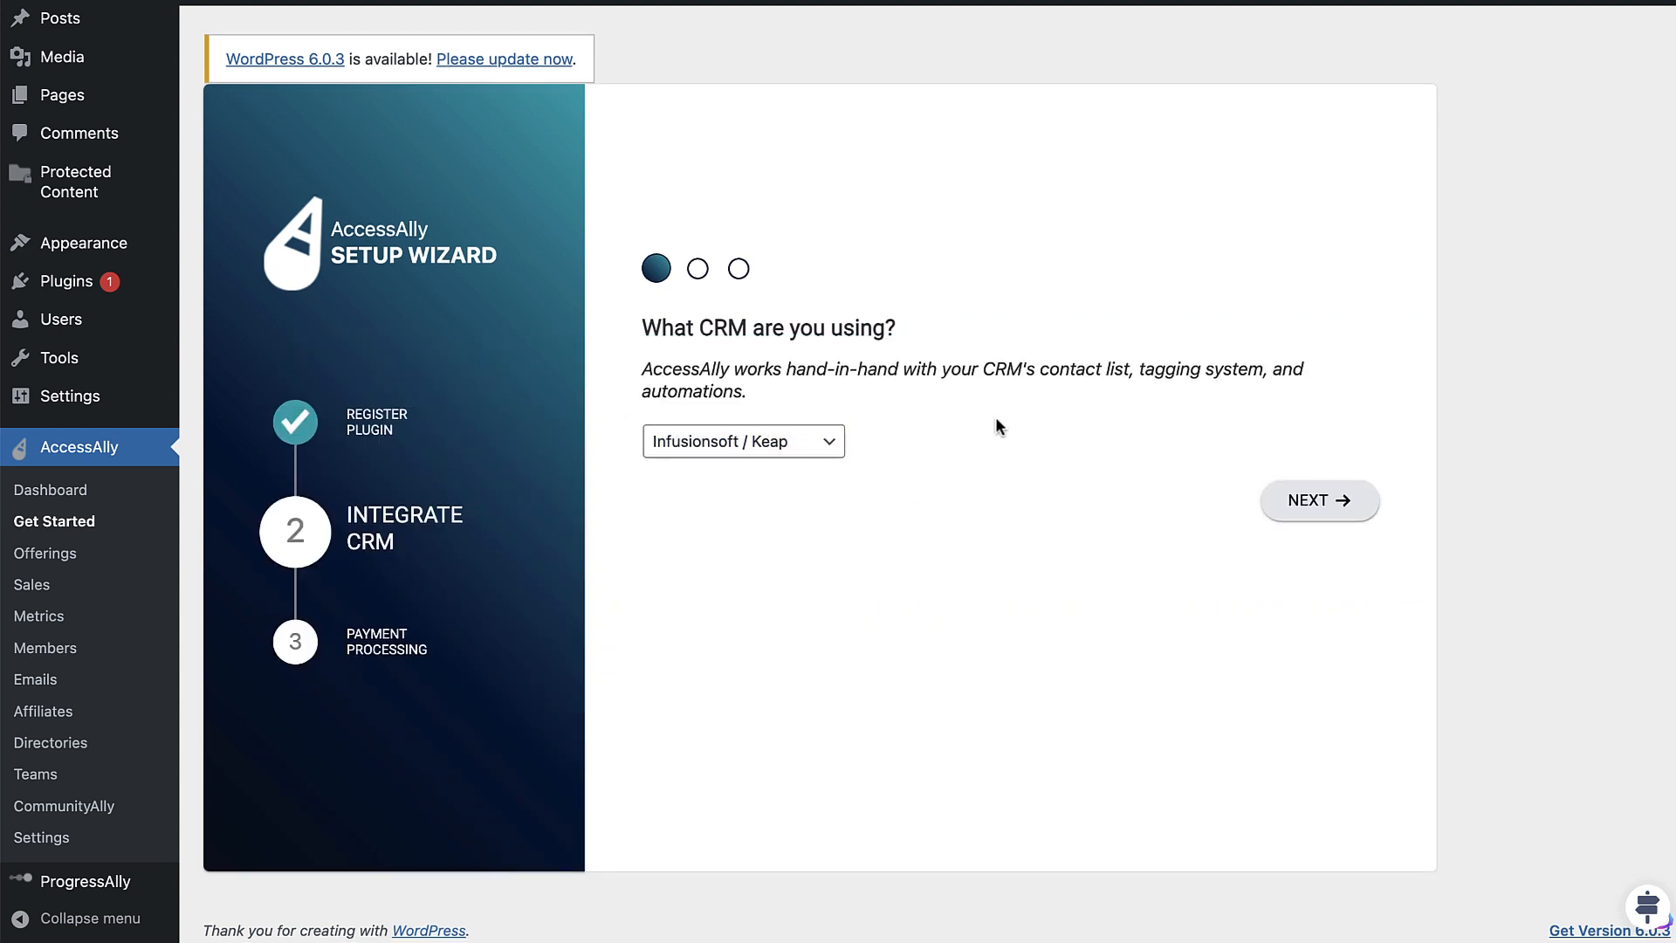
click(995, 417)
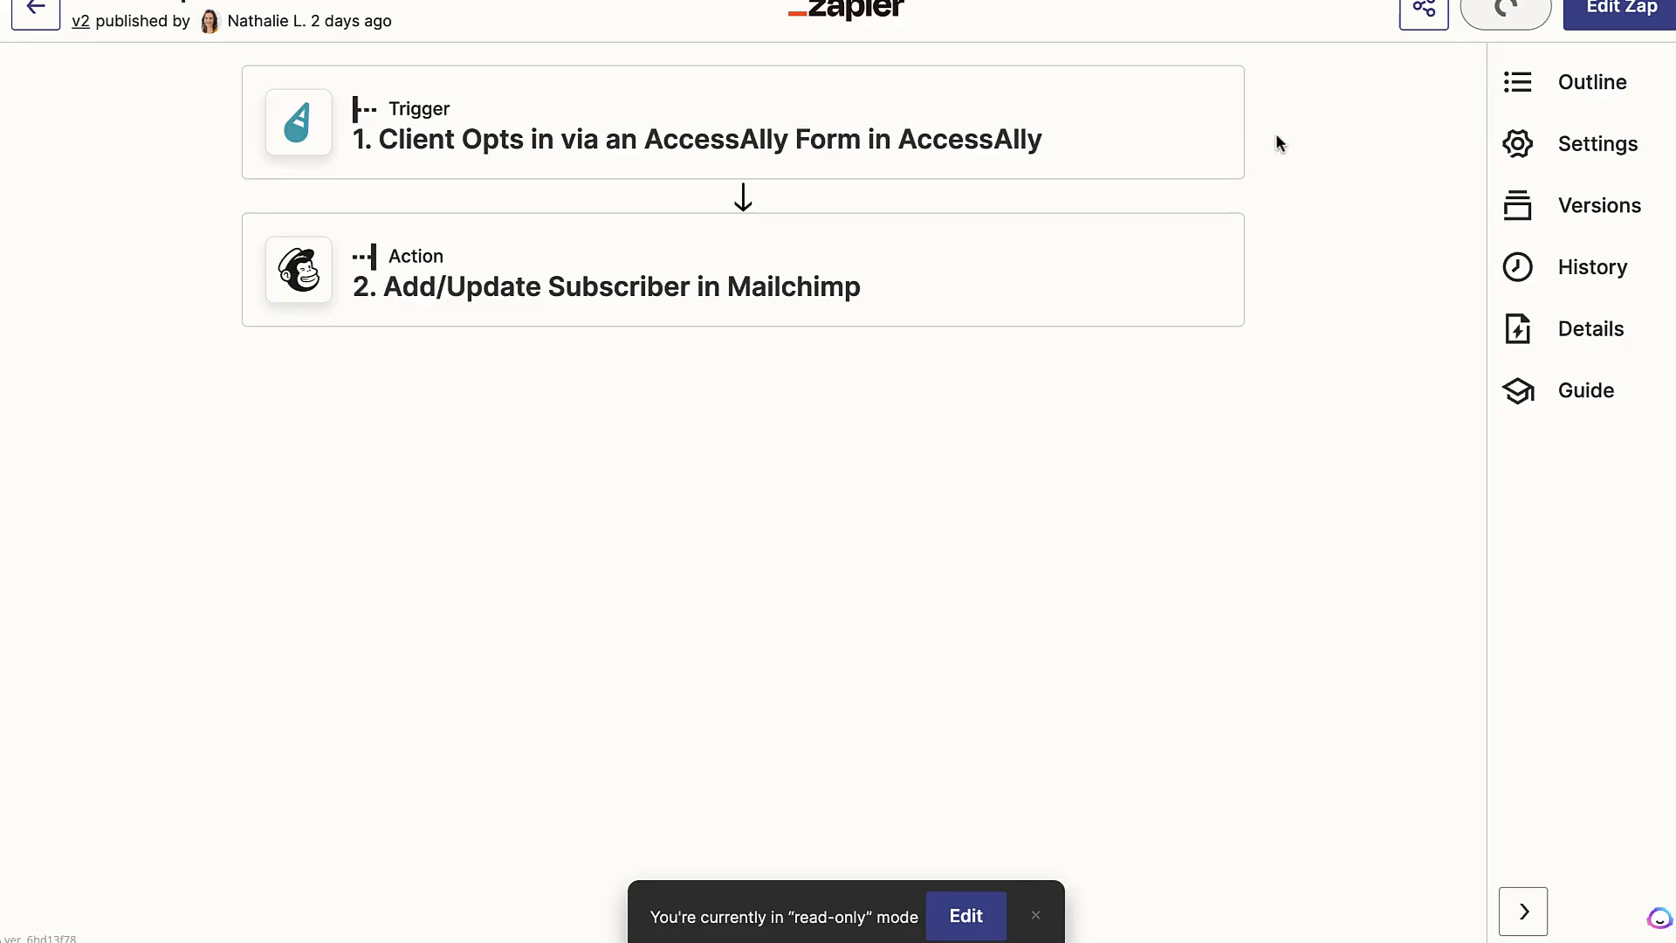
Switch to Zapier and expand the Zap's AccessAlly opt-in form trigger to view its details
click(1119, 129)
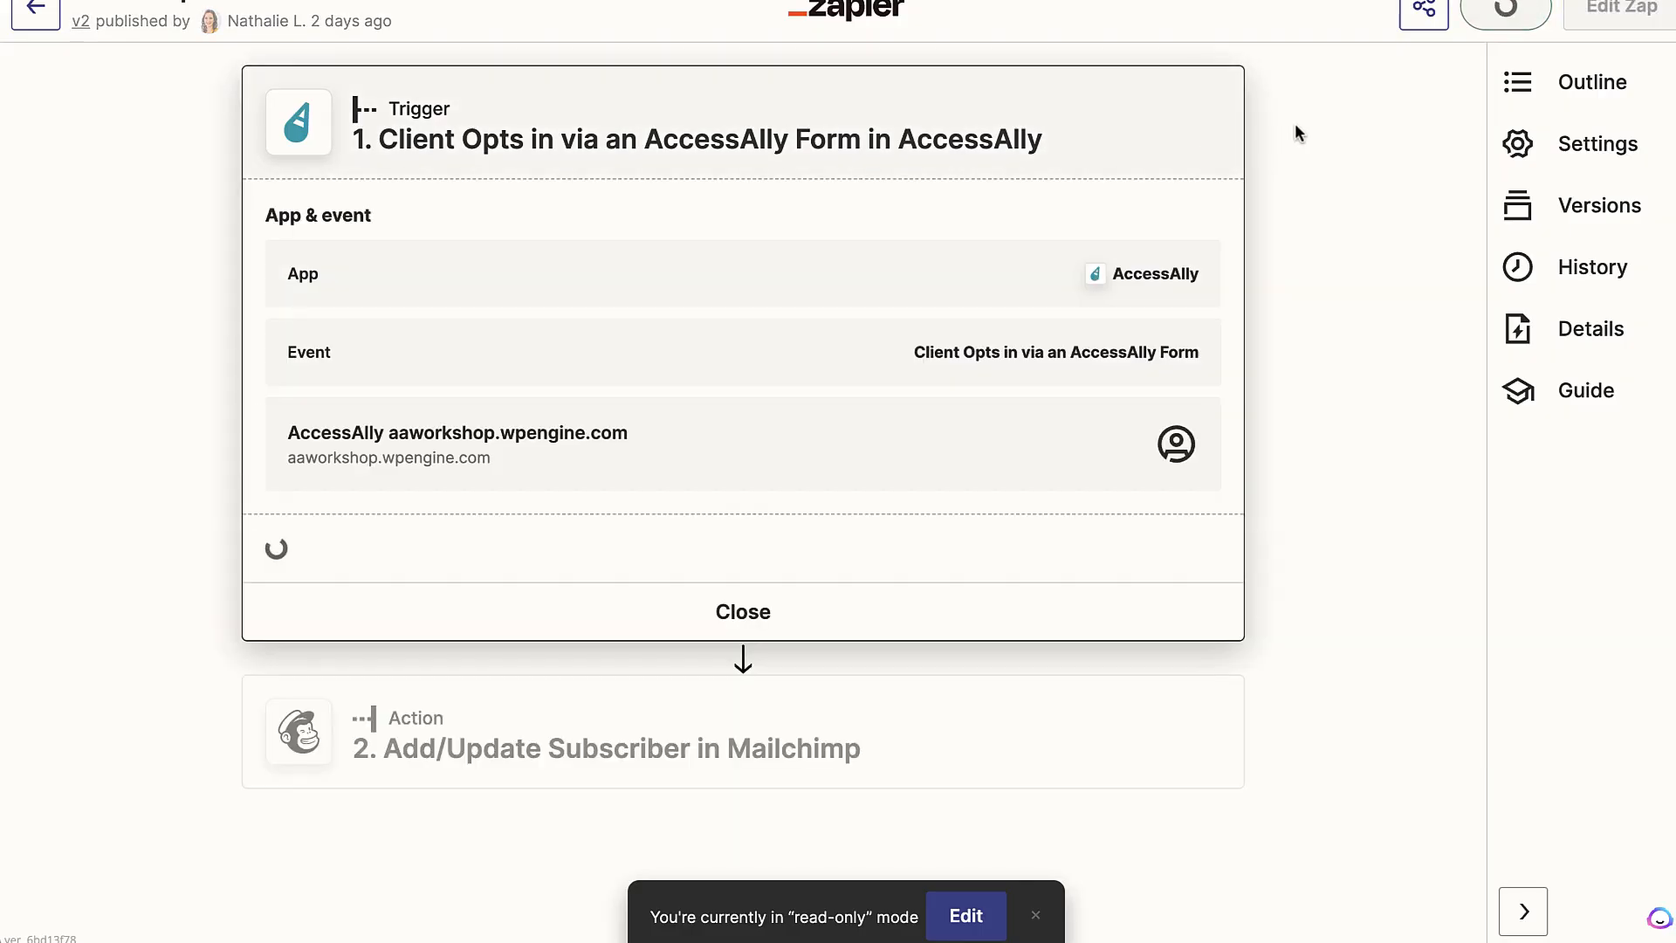